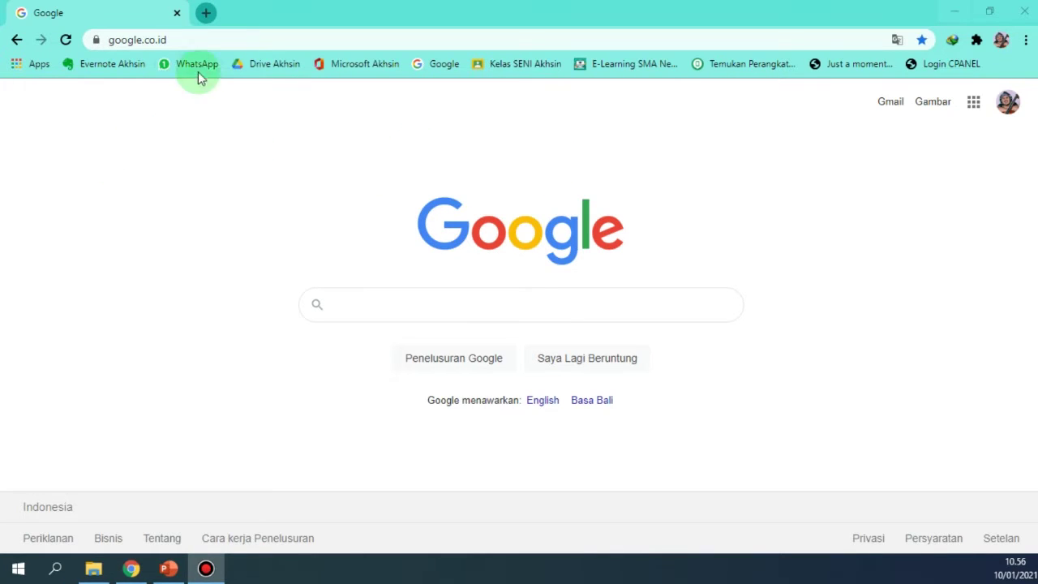
# Open the school's e-learning site at e-learning.smadakediri.sch.id
pyautogui.click(187, 40)
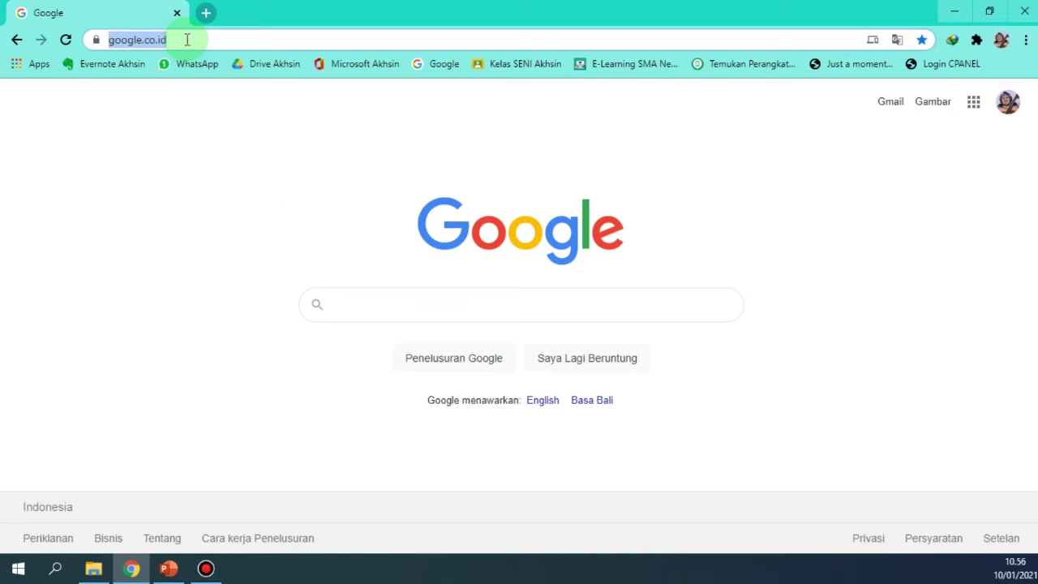
pyautogui.write('e-learning')
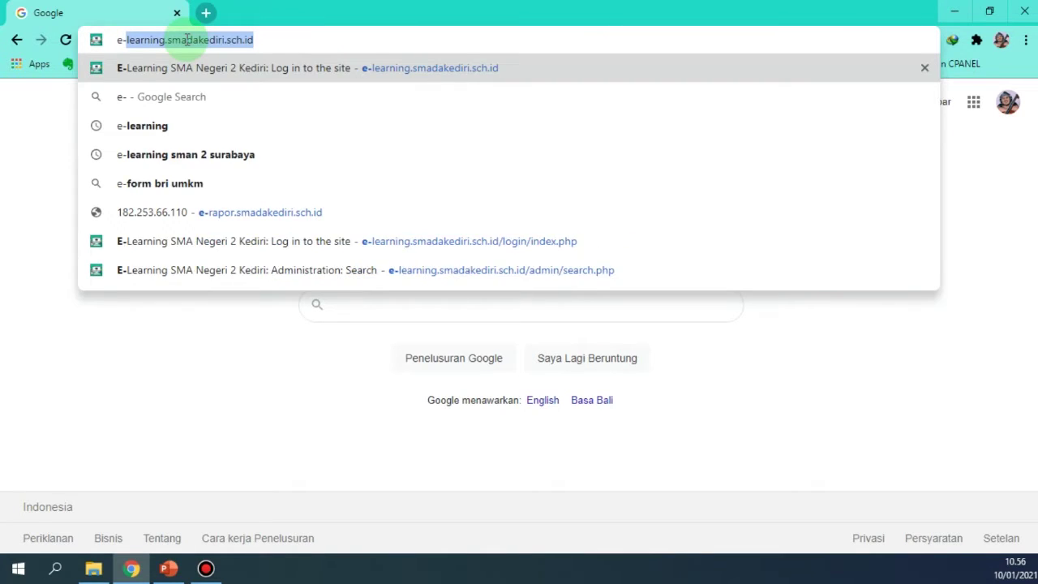
pyautogui.click(304, 39)
pyautogui.press('Return')
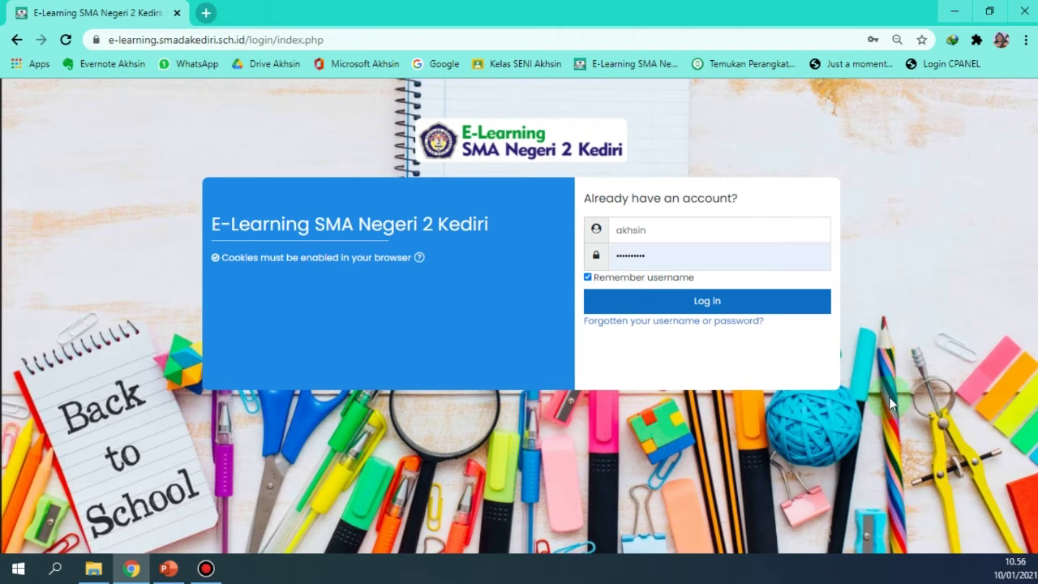
# Log in to the e-learning site with the saved username and password
pyautogui.click(658, 233)
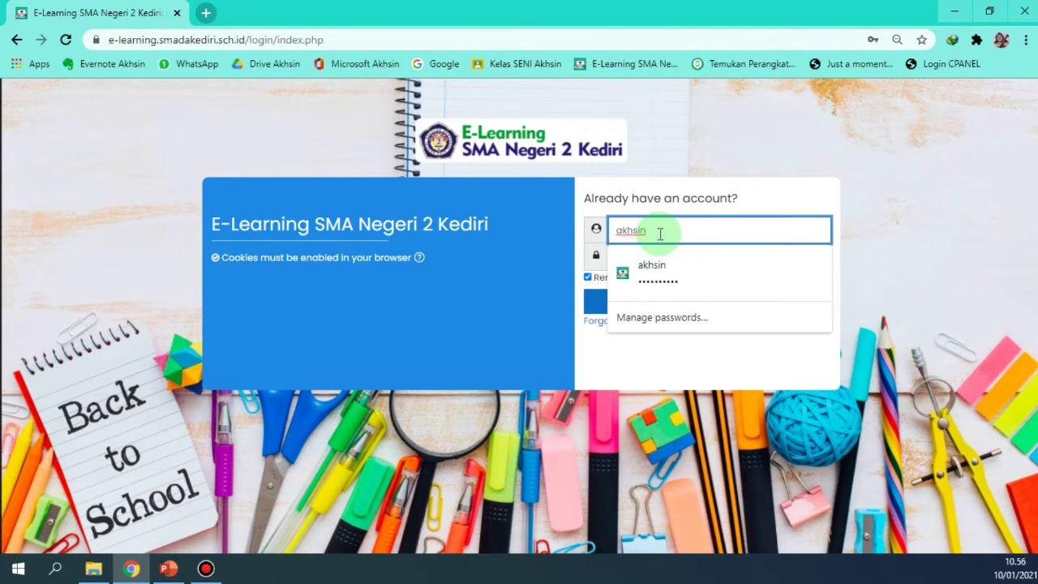
pyautogui.click(924, 211)
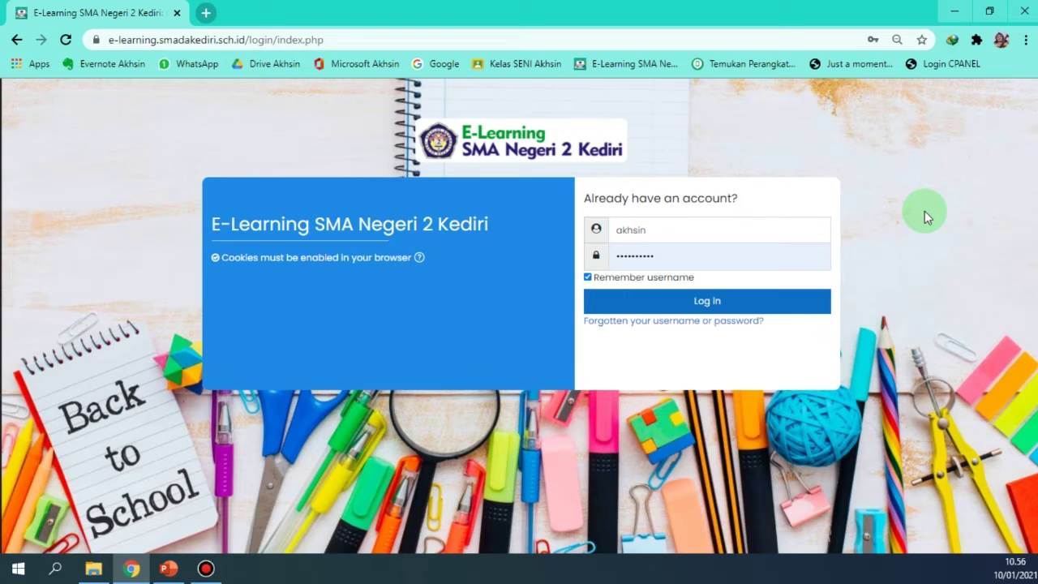
pyautogui.click(667, 235)
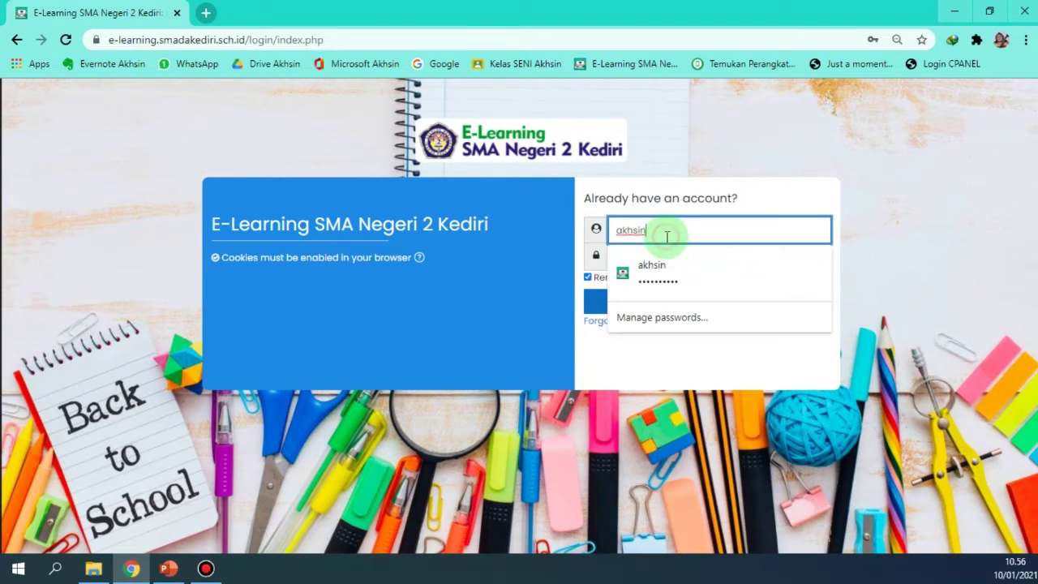
pyautogui.click(887, 272)
pyautogui.click(720, 300)
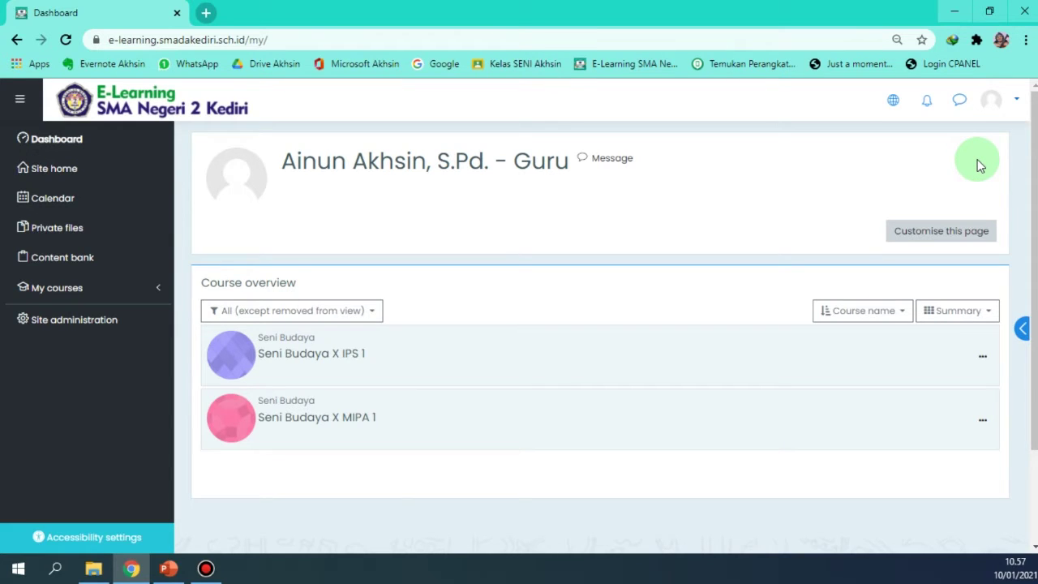
# Open the profile editing form from the account preferences
pyautogui.click(1006, 98)
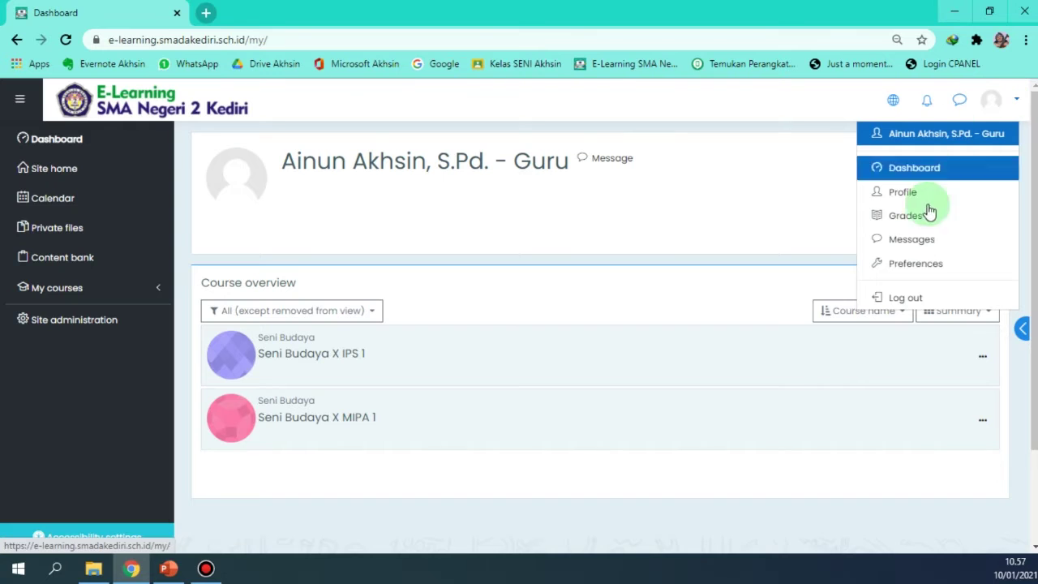
pyautogui.click(965, 274)
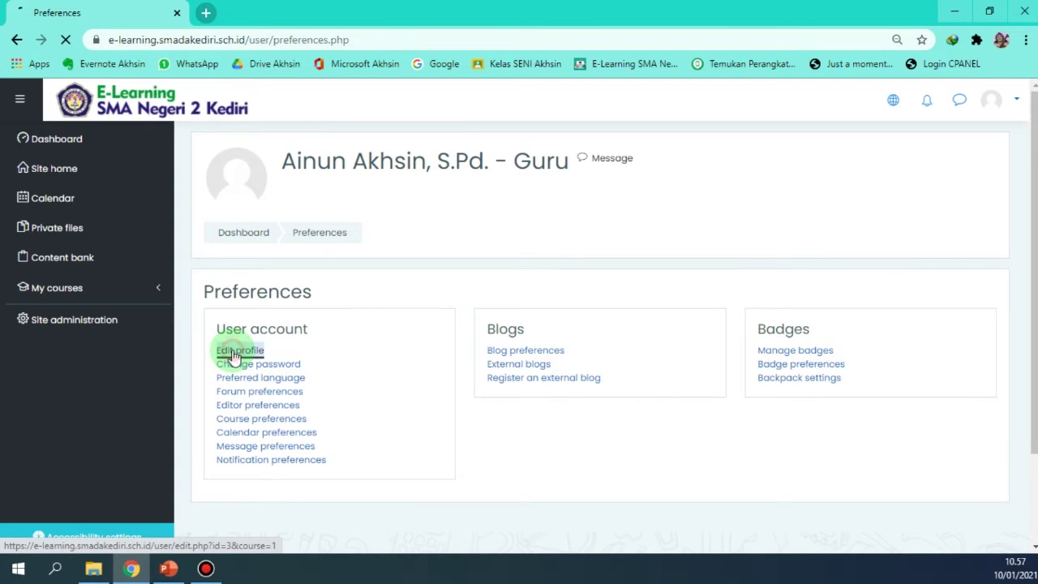
pyautogui.click(235, 353)
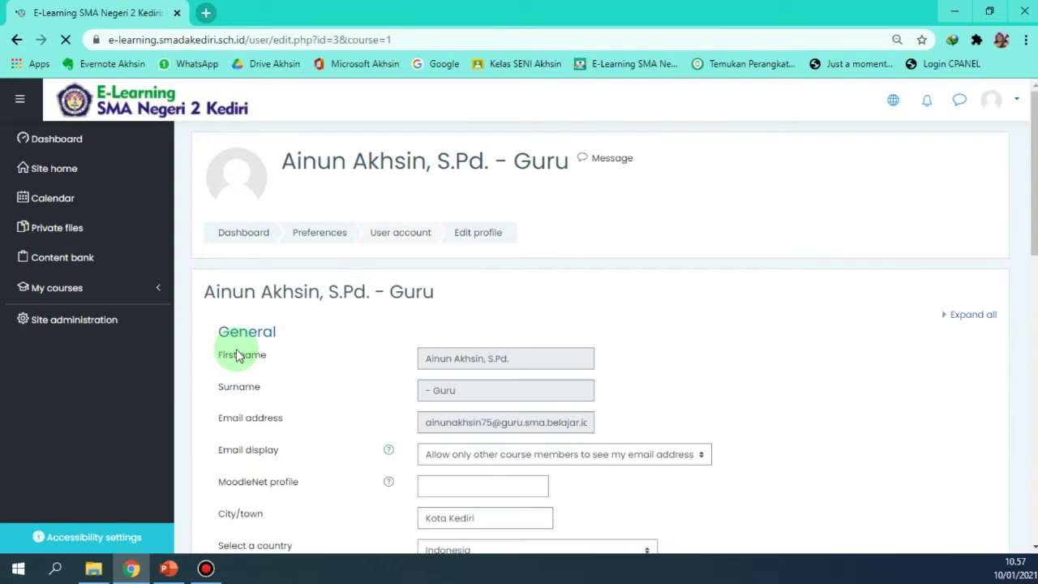
# Examine the General section of the profile form, including the location fields and the description text
pyautogui.scroll(-2, 684, 326)
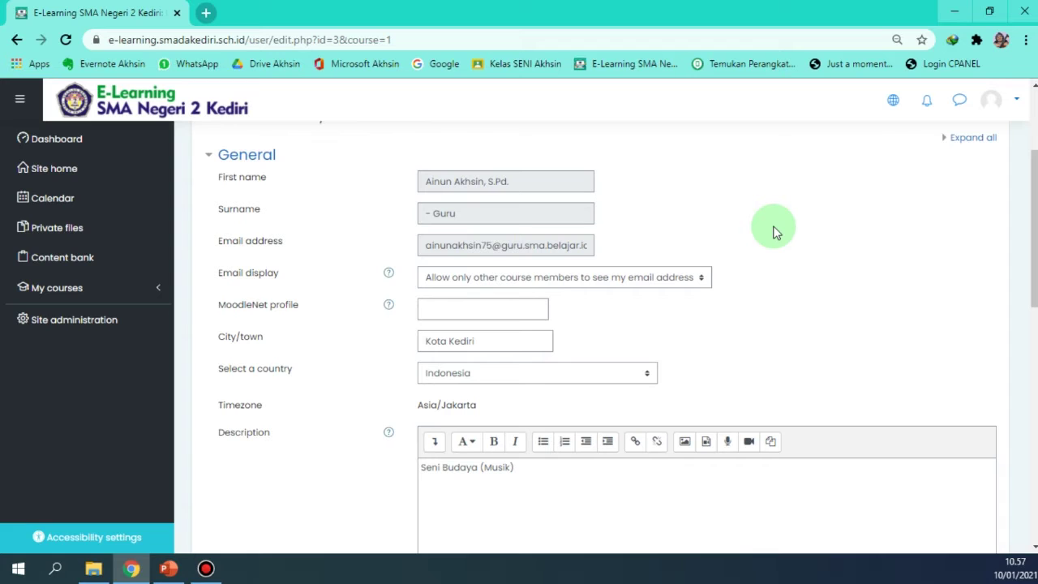
pyautogui.scroll(-5, 774, 233)
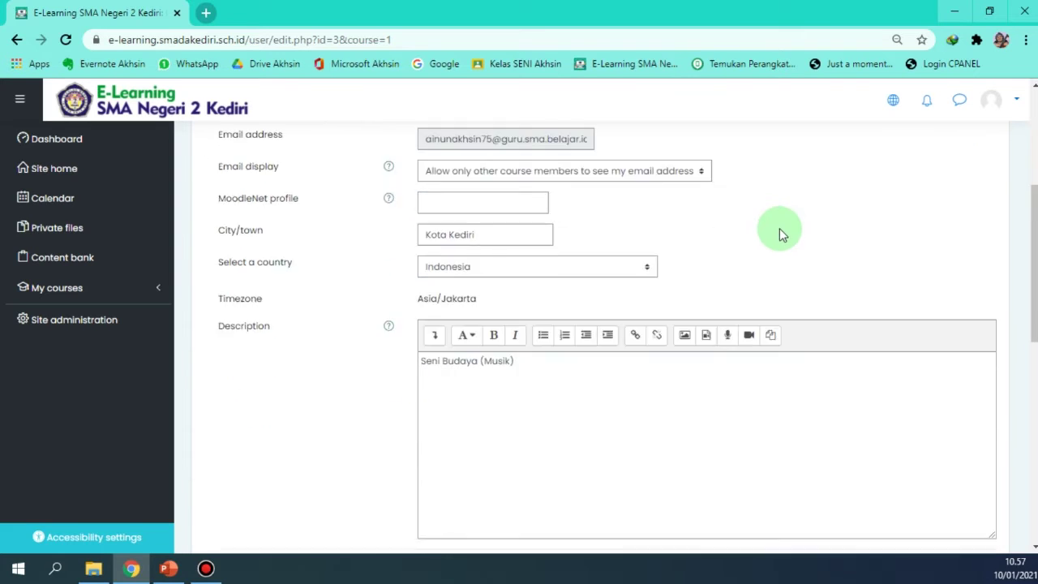
pyautogui.scroll(2, 517, 248)
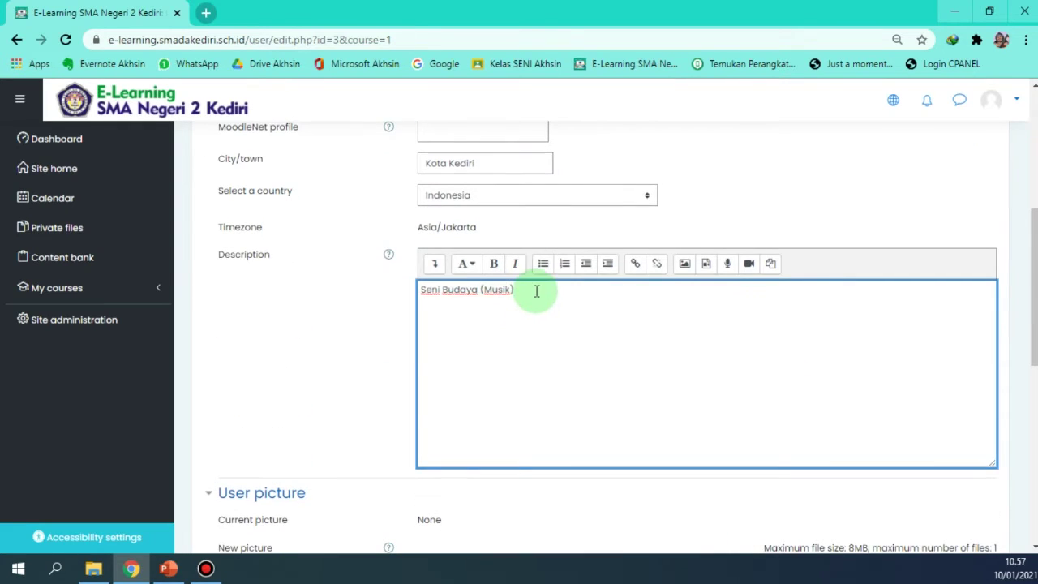
pyautogui.moveTo(538, 290); pyautogui.dragTo(420, 301)
pyautogui.moveTo(545, 293); pyautogui.dragTo(421, 297)
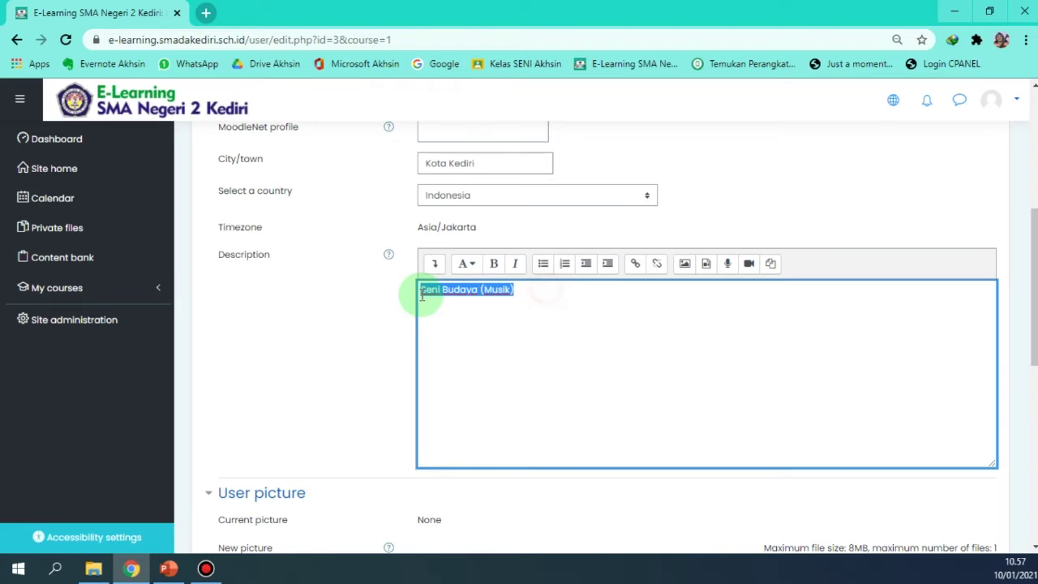
pyautogui.click(544, 293)
pyautogui.press('Return')
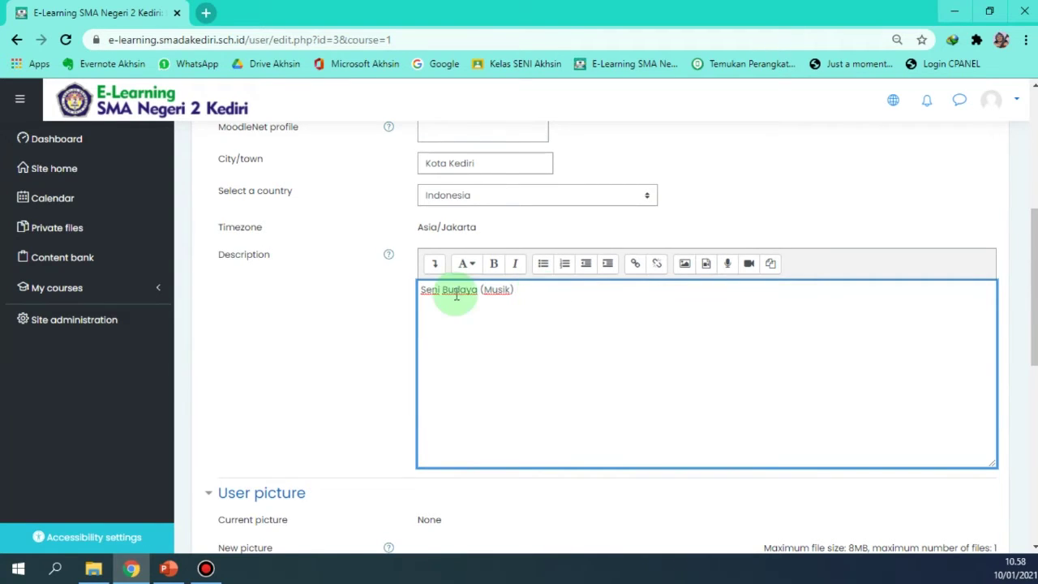
pyautogui.moveTo(421, 289); pyautogui.dragTo(494, 289)
pyautogui.click(538, 289)
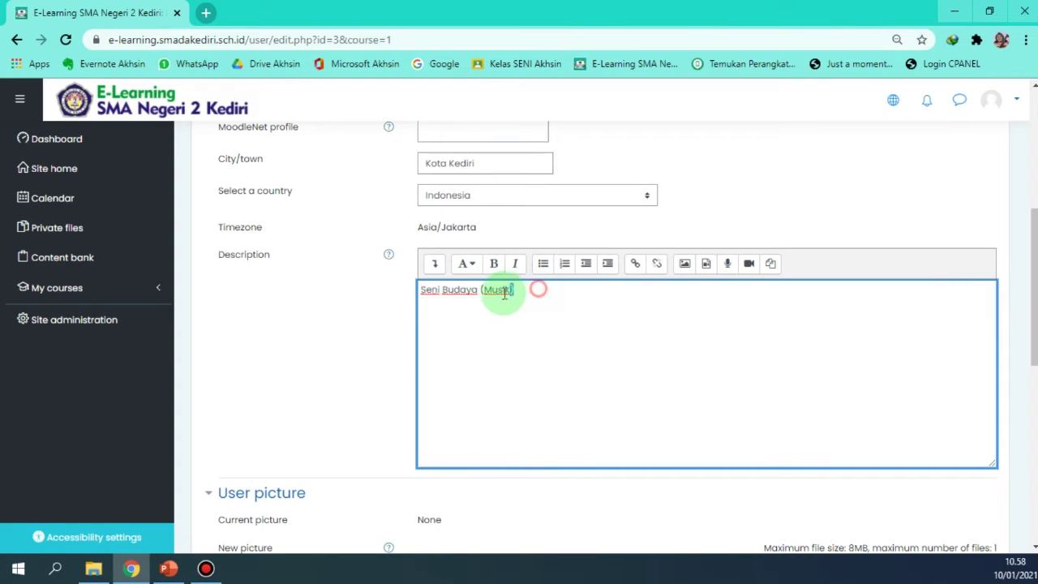
# Upload the Master 1x1 passport photo JPG from the teacher's folder on the HIBURAN (G:) drive as the new user picture
pyautogui.scroll(-2, 595, 336)
pyautogui.scroll(-3, 597, 336)
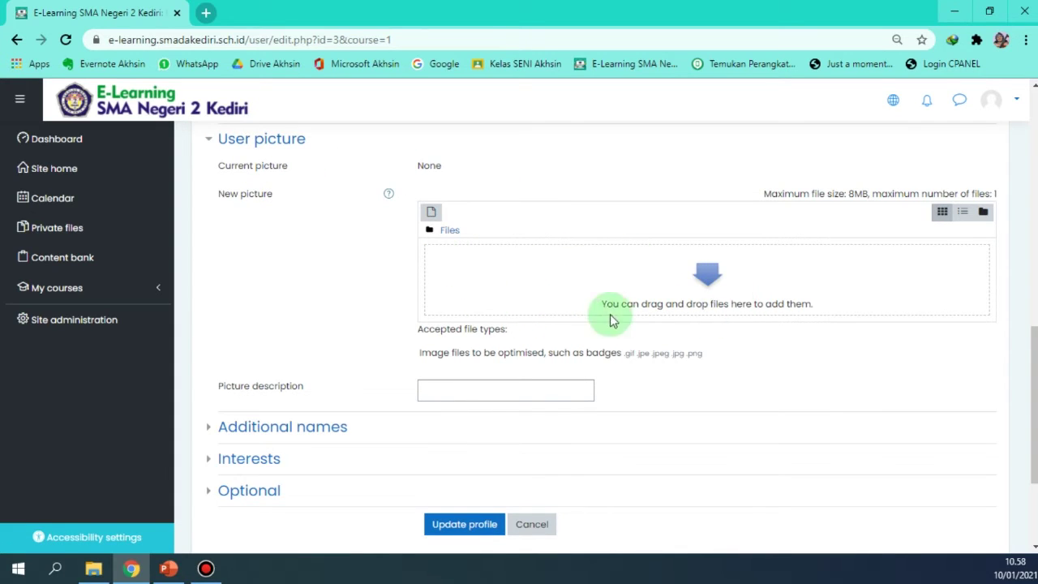
pyautogui.click(431, 214)
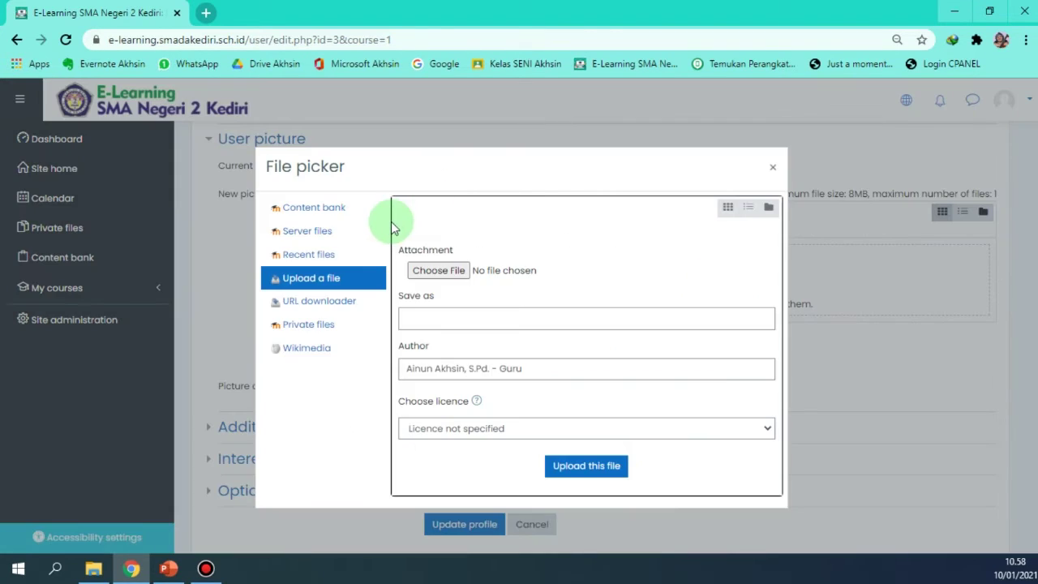
pyautogui.click(438, 272)
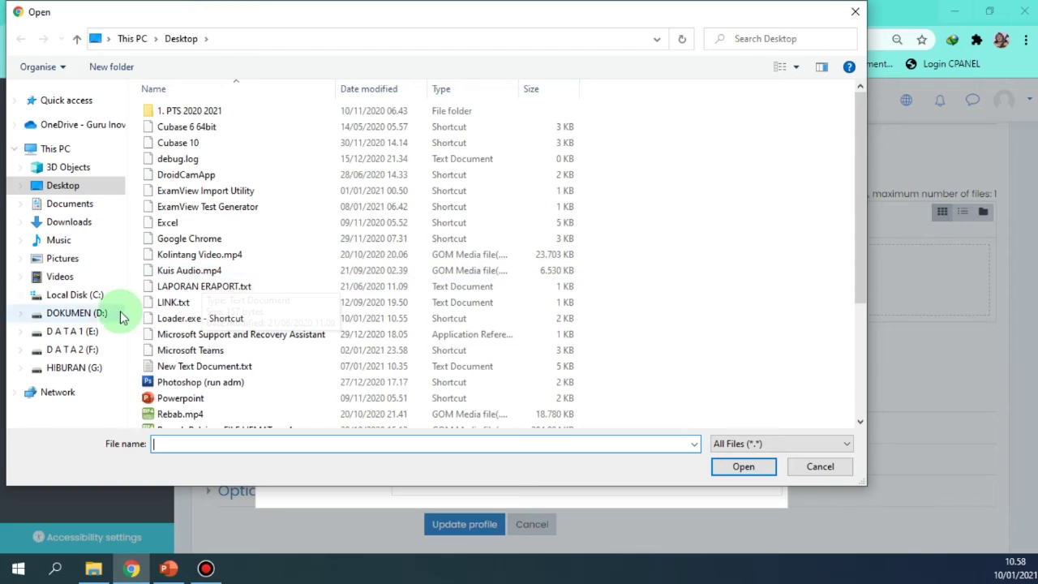
pyautogui.click(70, 368)
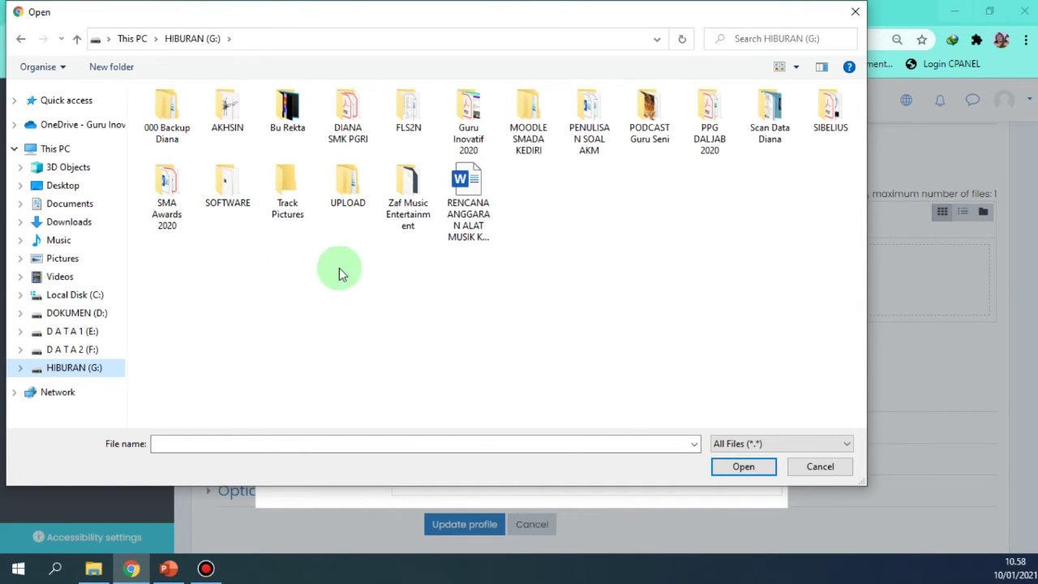
pyautogui.doubleClick(227, 105)
pyautogui.scroll(-5, 641, 298)
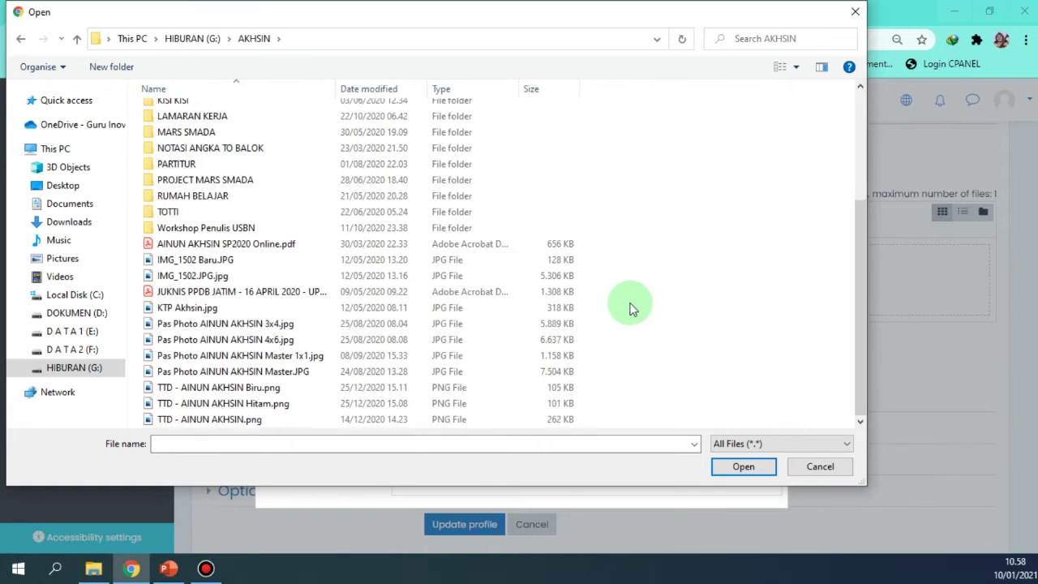
pyautogui.click(270, 357)
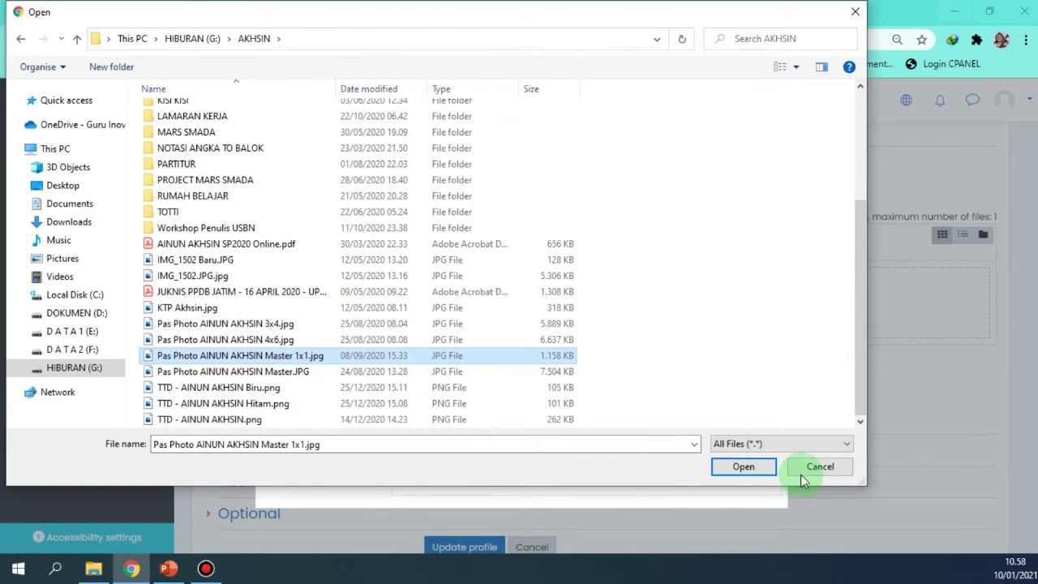
pyautogui.click(743, 467)
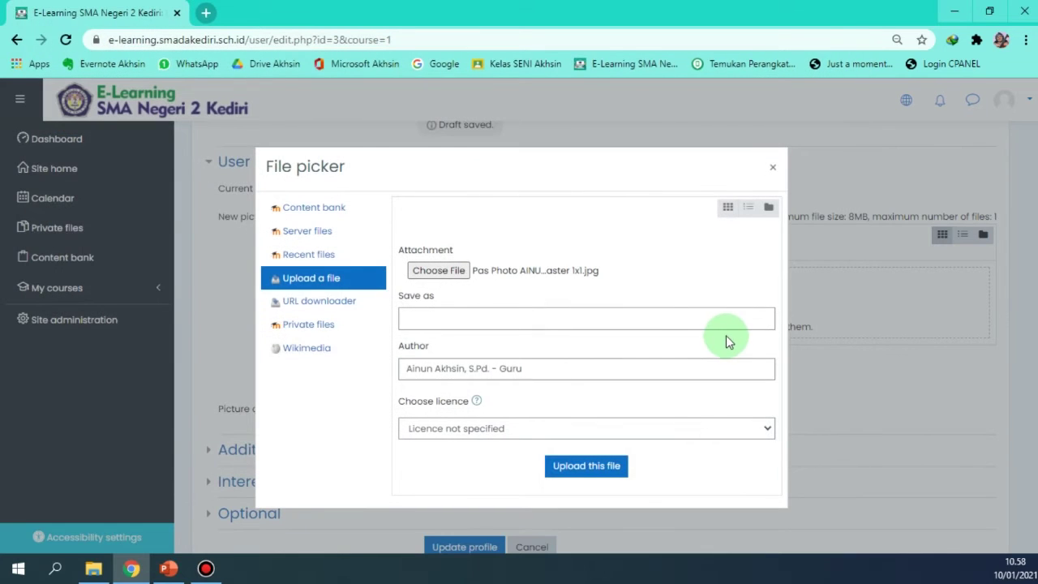
pyautogui.click(587, 468)
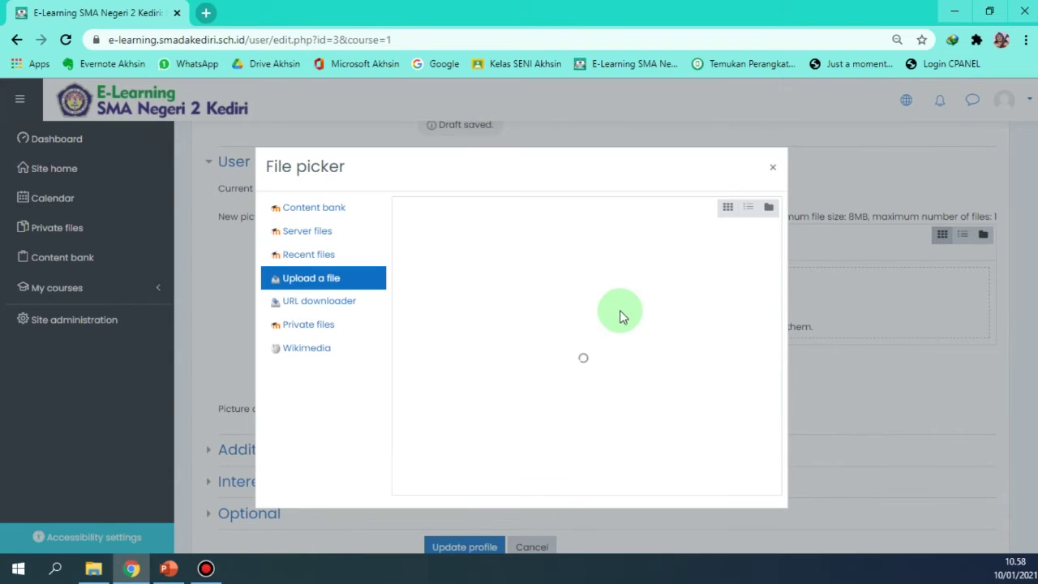
# Save the profile form with the uploaded user picture by updating the profile
pyautogui.scroll(-1, 621, 317)
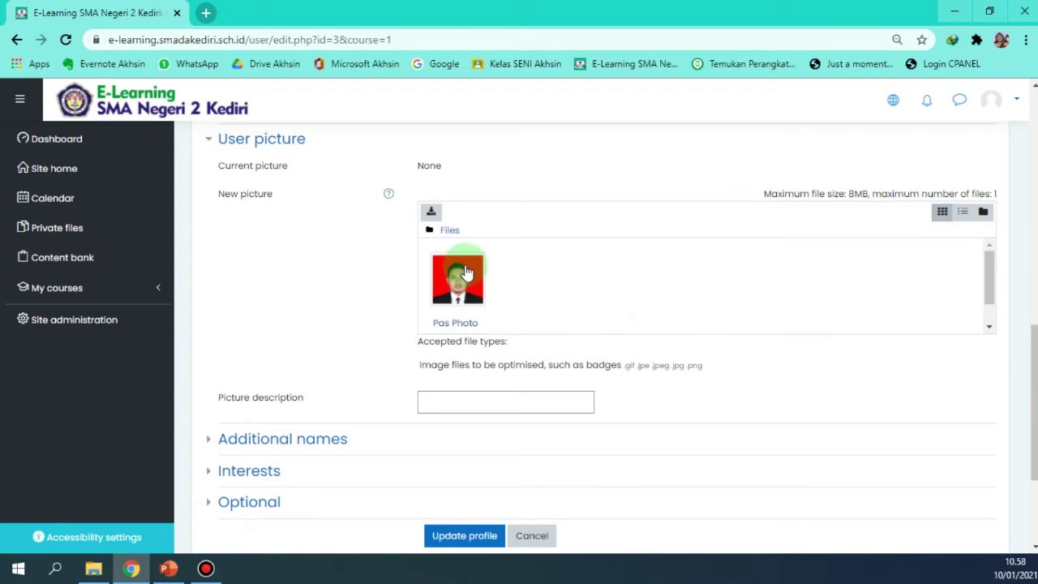
pyautogui.scroll(-2, 481, 322)
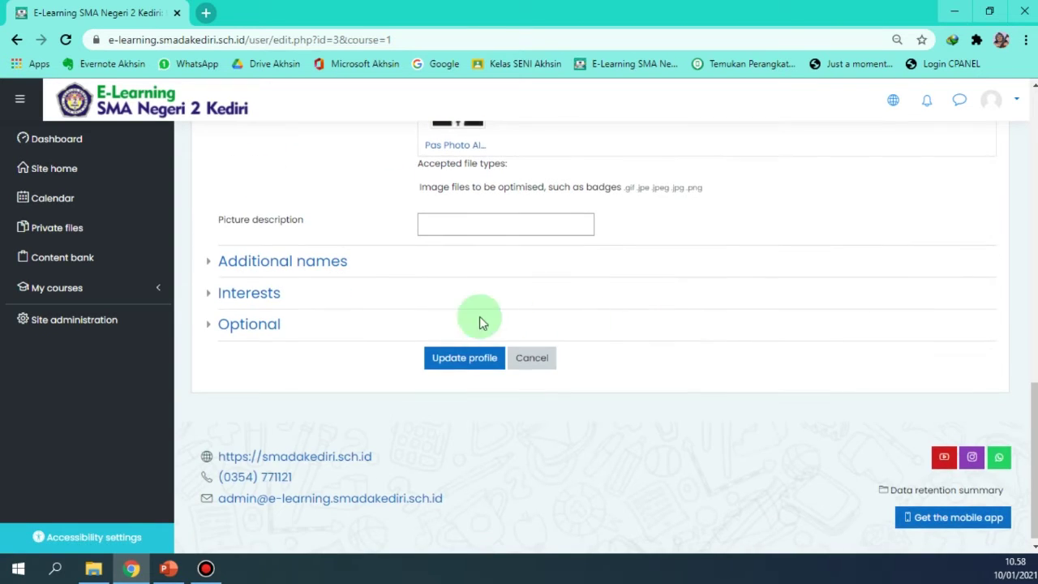
pyautogui.click(460, 362)
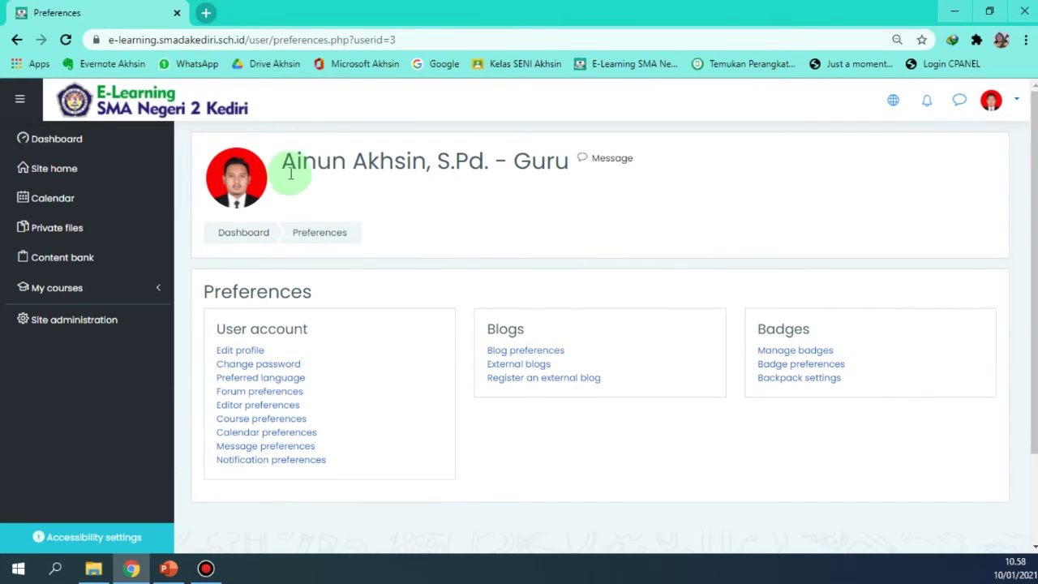
# Open the account's user profile page and look through its list of courses
pyautogui.click(1006, 90)
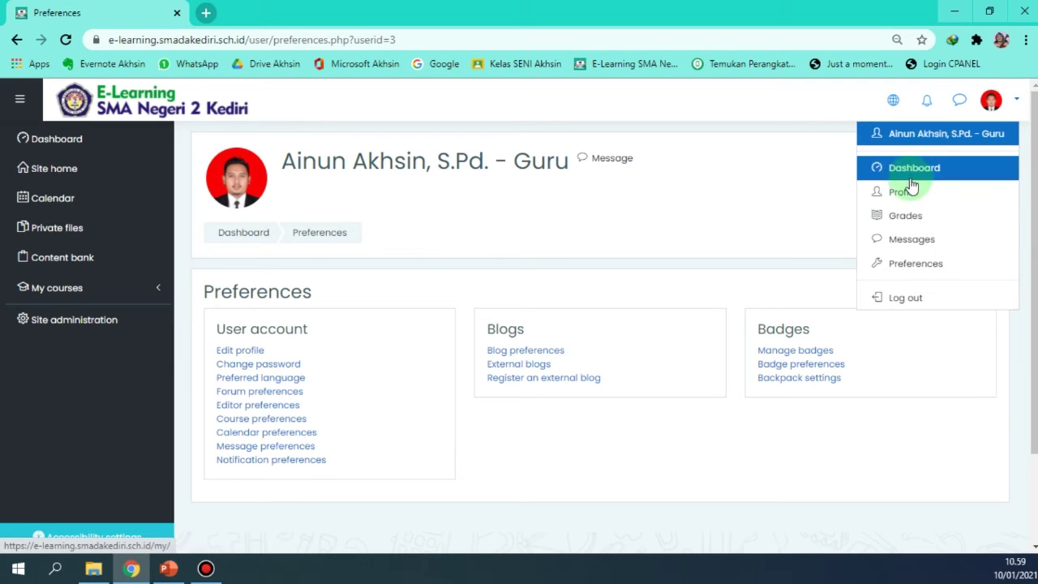
pyautogui.click(1017, 104)
pyautogui.click(1013, 102)
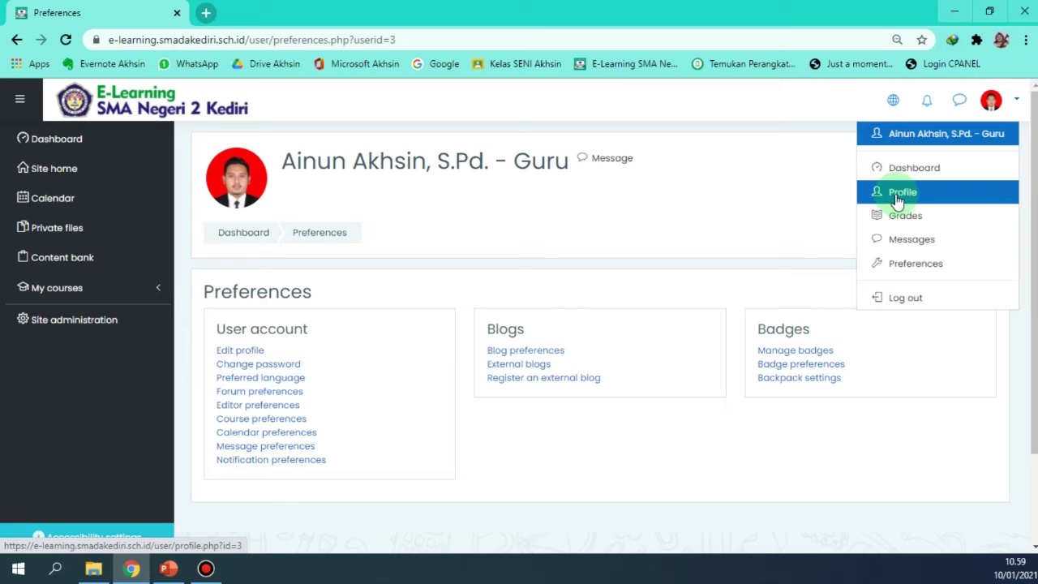
pyautogui.click(898, 199)
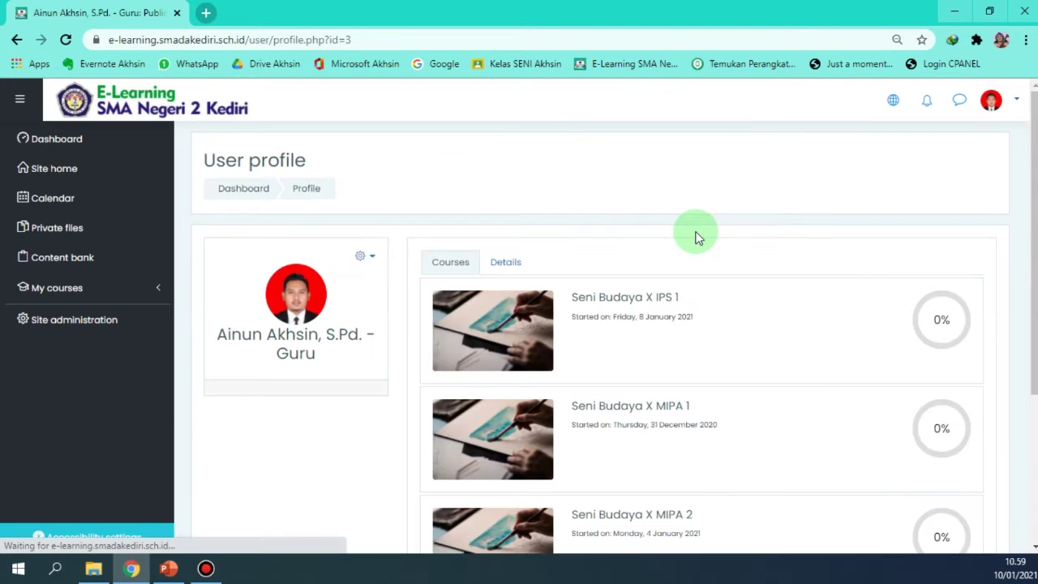
pyautogui.scroll(-2, 649, 236)
pyautogui.scroll(2, 361, 288)
pyautogui.scroll(-3, 337, 325)
pyautogui.scroll(3, 593, 307)
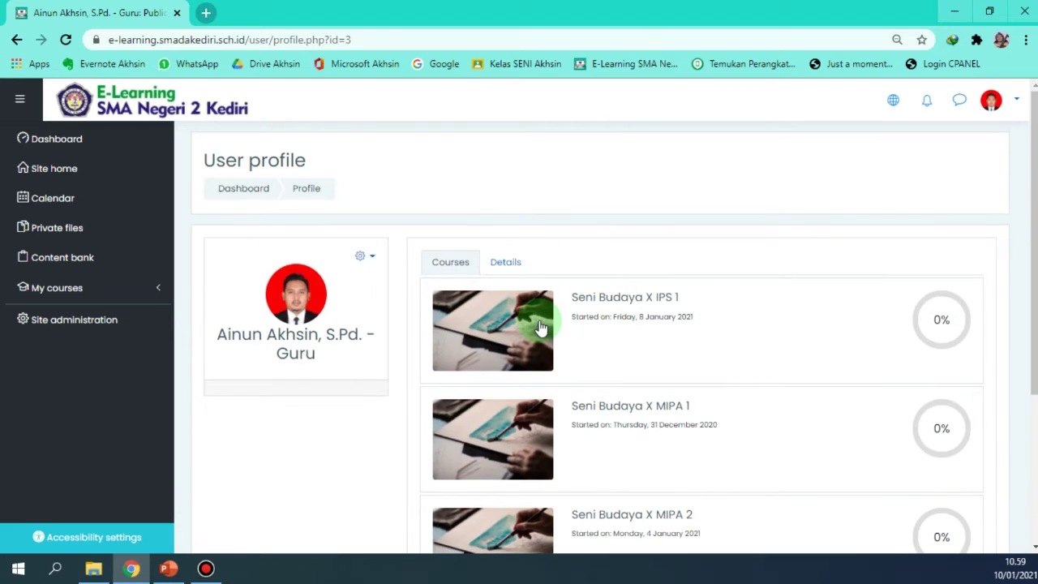
pyautogui.scroll(-3, 422, 268)
pyautogui.scroll(3, 361, 211)
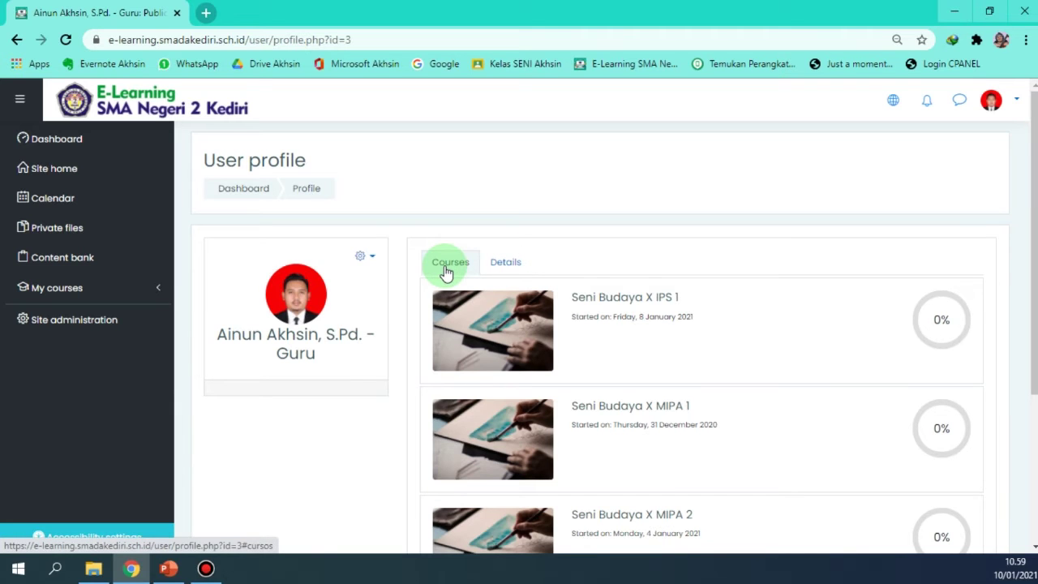
# Show the profile's Details and review the user details, course details and login activity
pyautogui.click(506, 262)
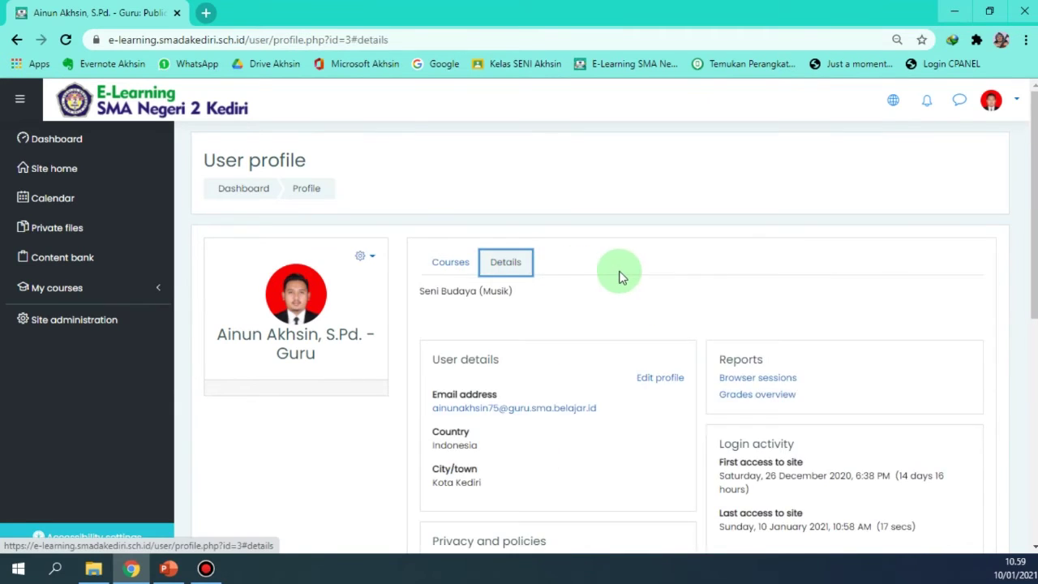
pyautogui.scroll(-2, 619, 277)
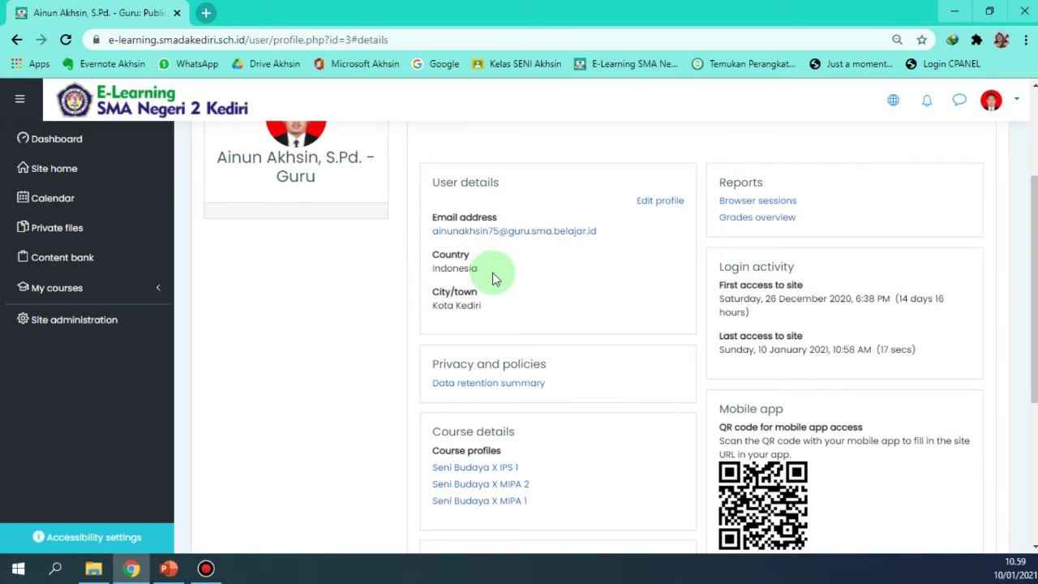
pyautogui.scroll(-2, 607, 376)
pyautogui.scroll(5, 608, 376)
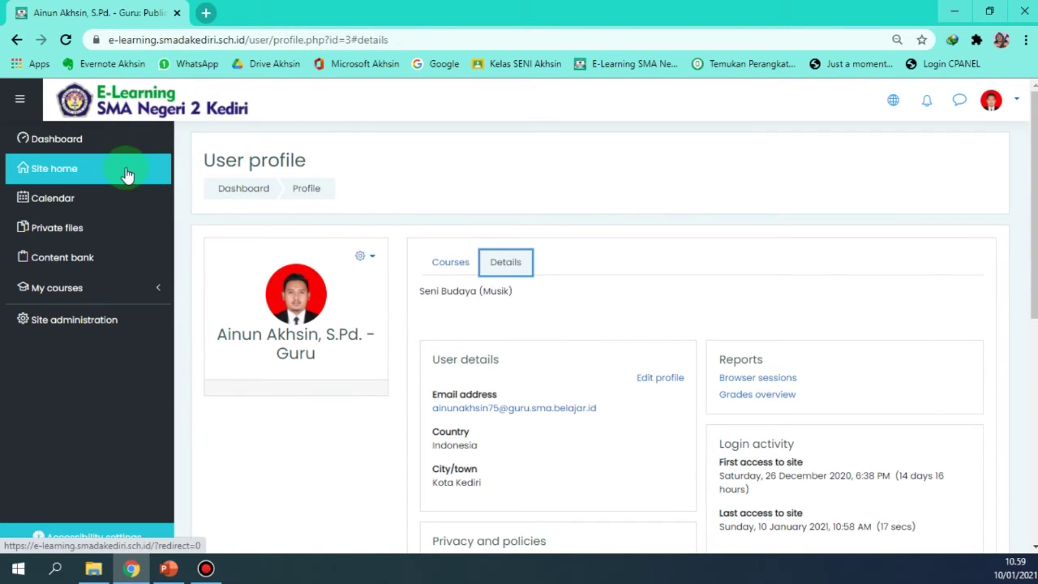
# Open the Dashboard and look through the courses listed in its course overview
pyautogui.click(41, 142)
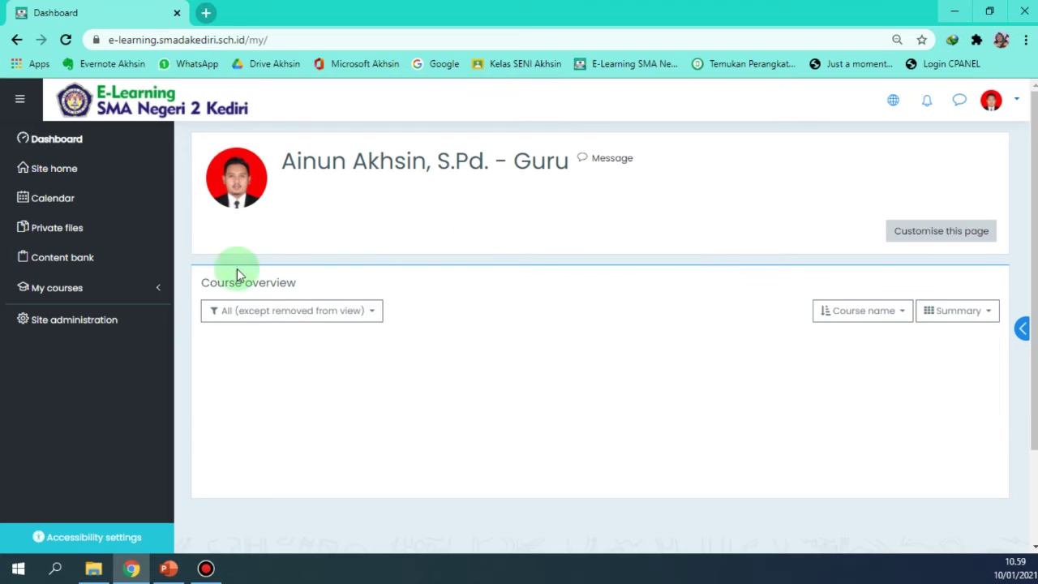
pyautogui.scroll(-2, 378, 362)
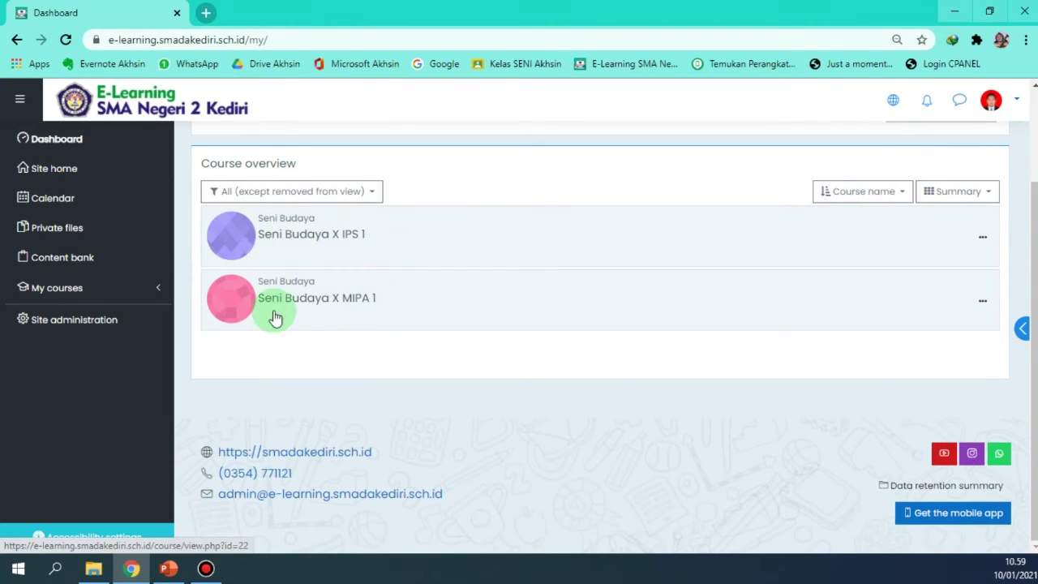
# Open the Site home page and browse the catalogue of available courses across all subjects and classes
pyautogui.click(54, 171)
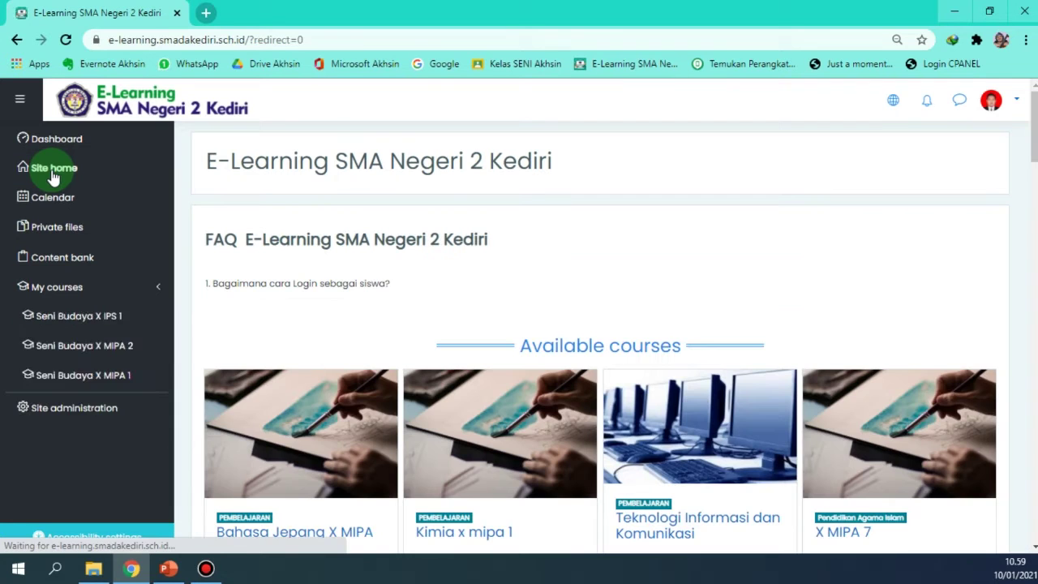
pyautogui.scroll(-2, 679, 288)
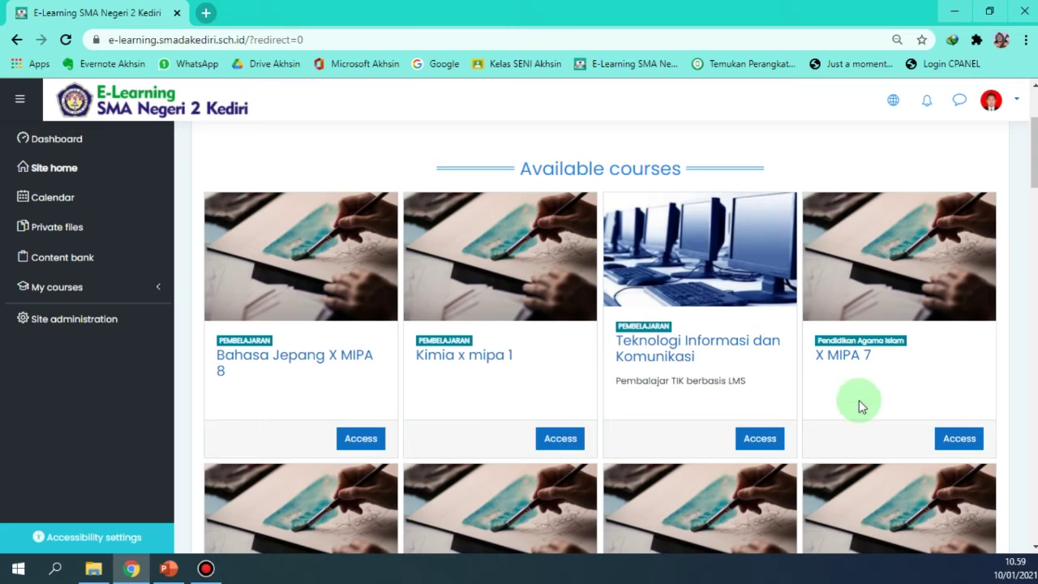
pyautogui.scroll(-2, 706, 316)
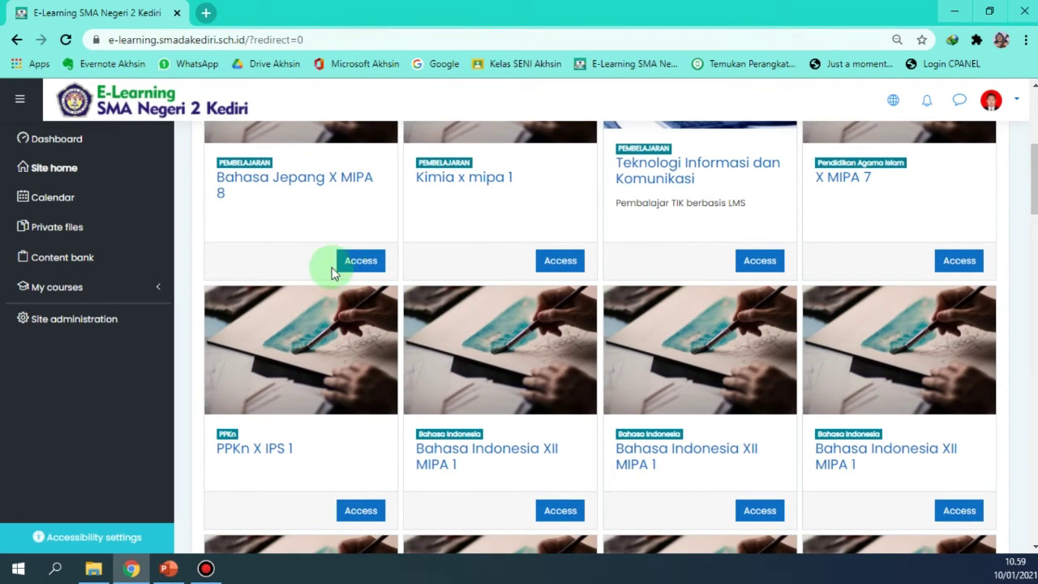
pyautogui.scroll(2, 389, 271)
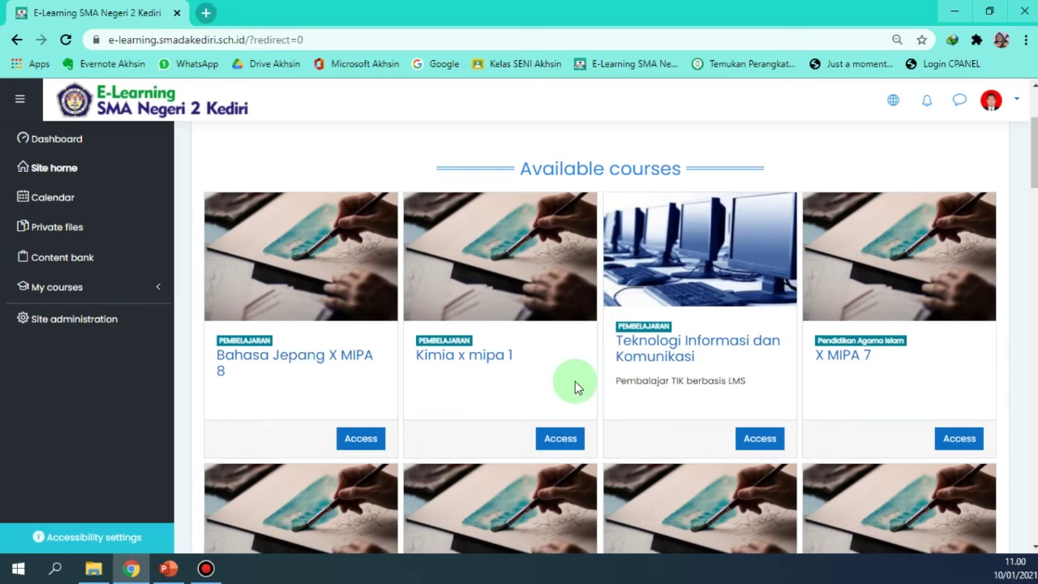
pyautogui.scroll(-4, 700, 392)
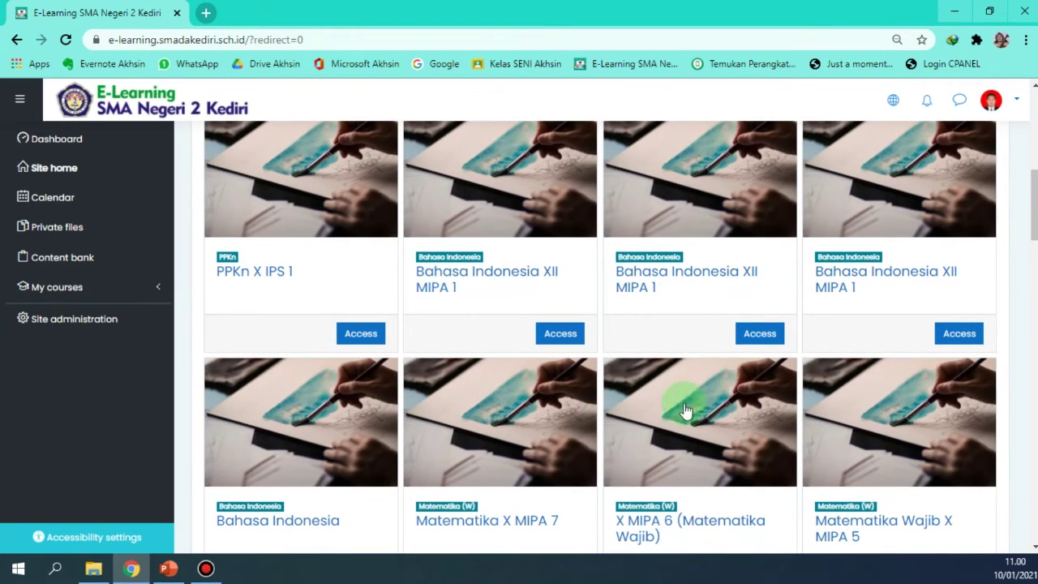
pyautogui.scroll(-4, 656, 412)
pyautogui.scroll(-4, 501, 476)
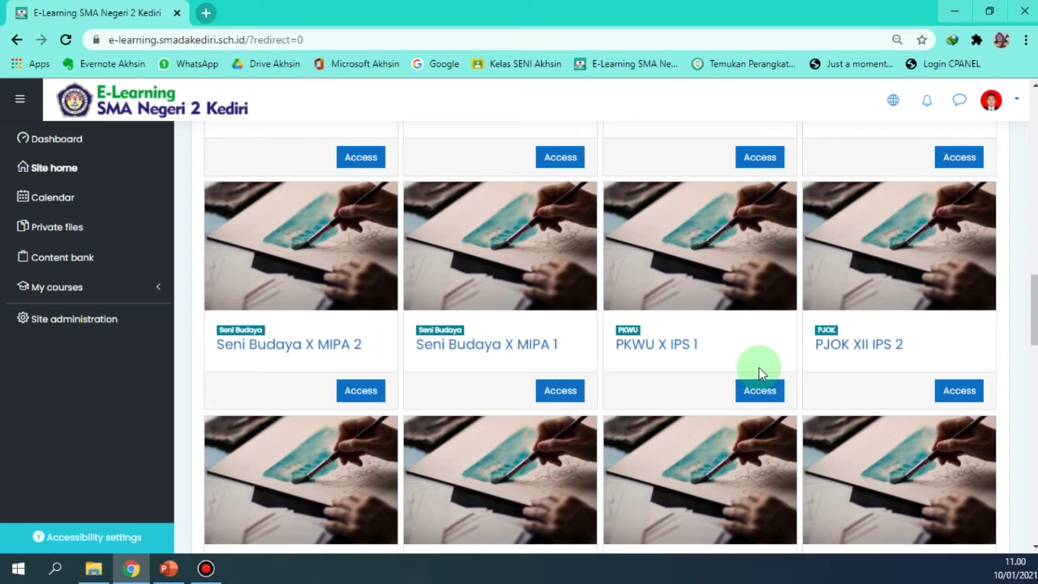
pyautogui.scroll(-2, 803, 351)
pyautogui.scroll(-2, 706, 369)
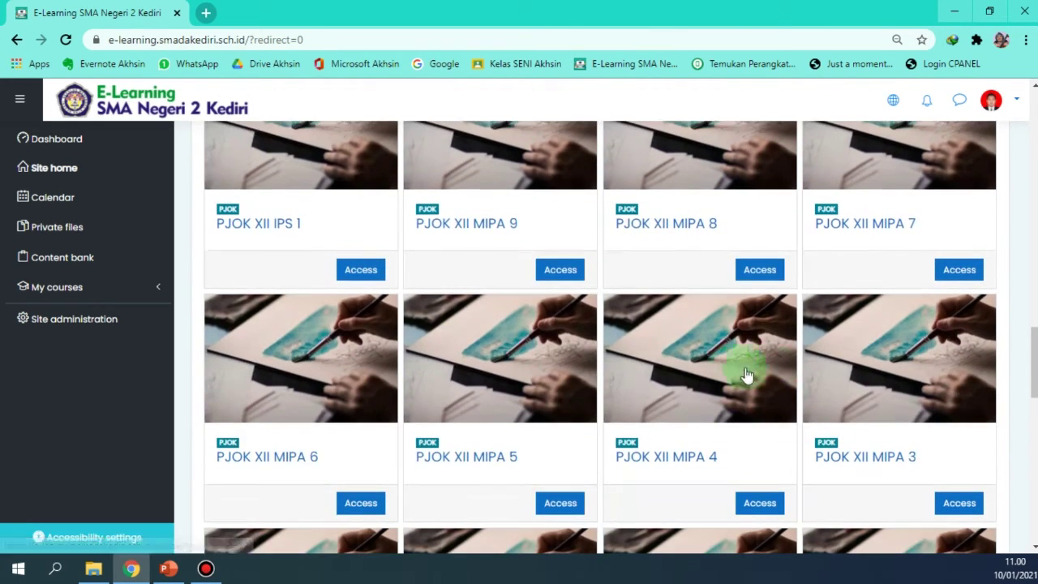
pyautogui.scroll(-4, 762, 406)
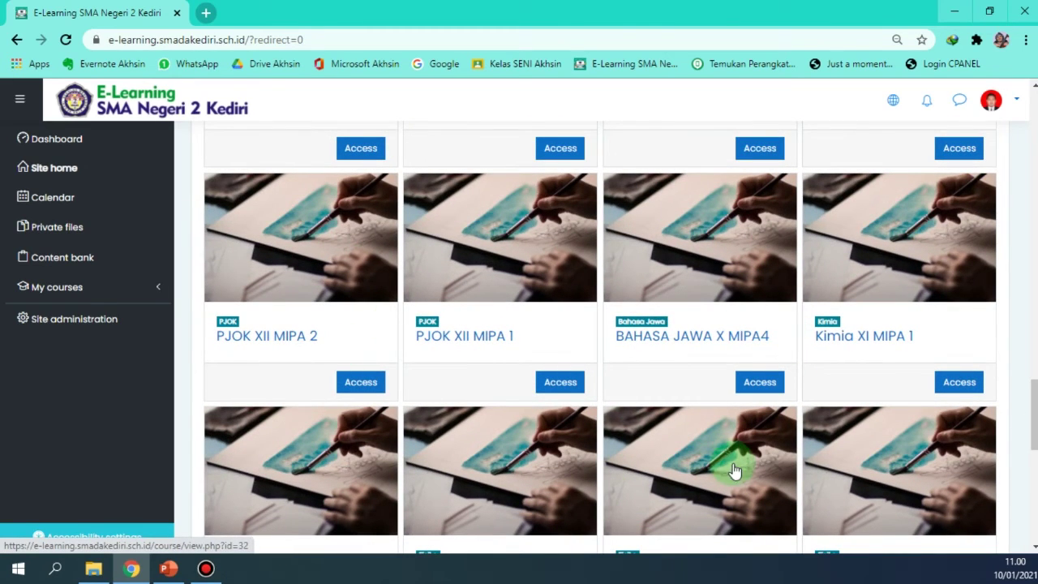
pyautogui.scroll(-2, 732, 471)
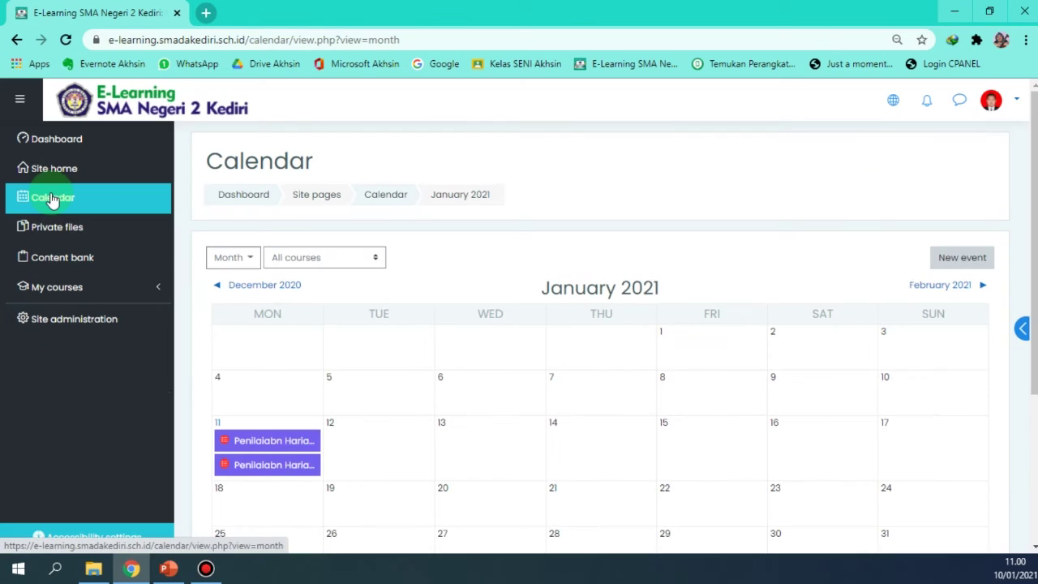
# Open the site calendar and examine the January 2021 month view, including the assessment events on the 11th
pyautogui.click(564, 335)
pyautogui.scroll(-3, 641, 373)
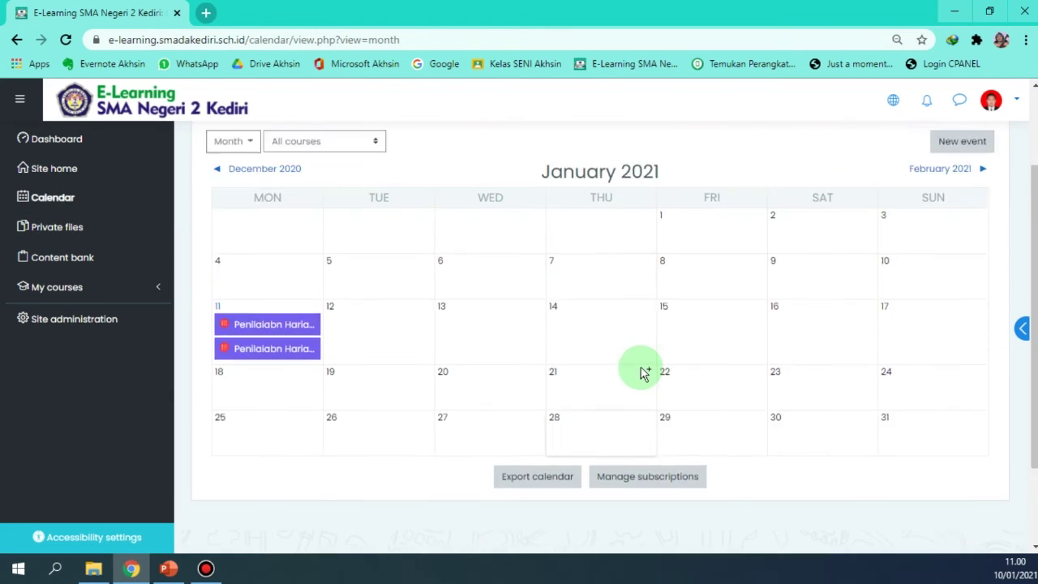
pyautogui.scroll(3, 447, 313)
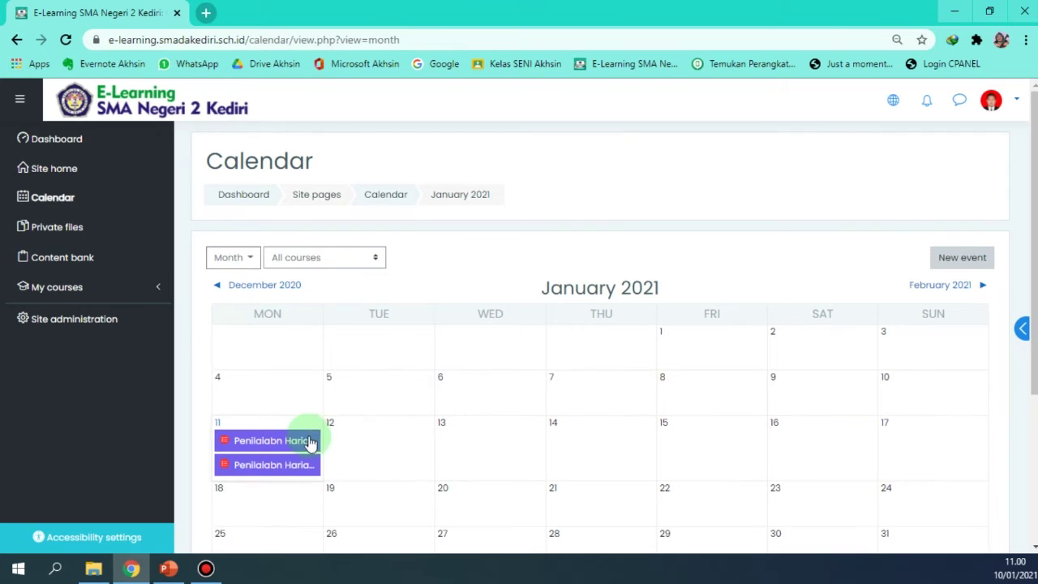
pyautogui.scroll(-3, 340, 446)
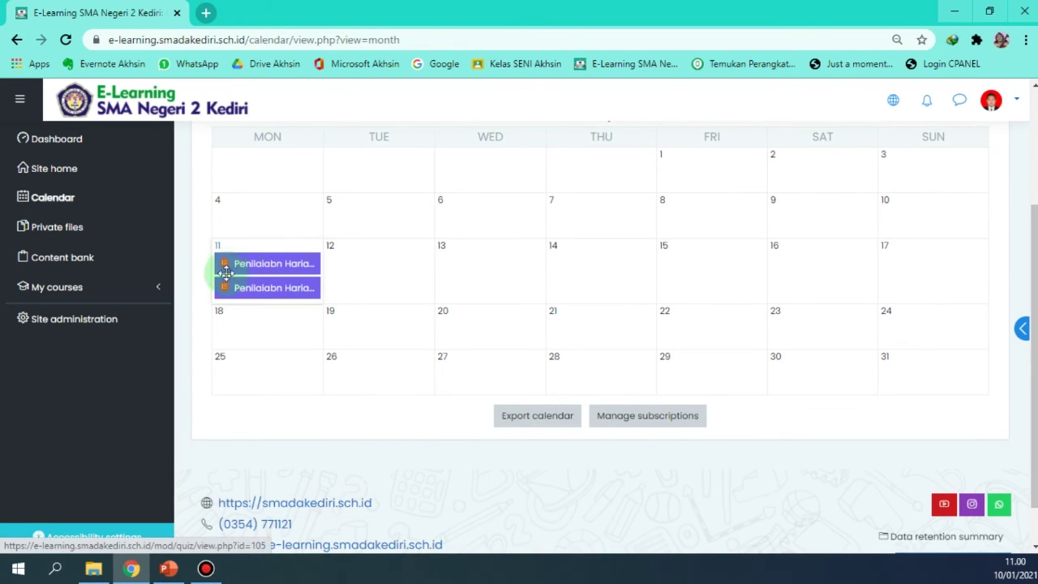
pyautogui.scroll(3, 495, 306)
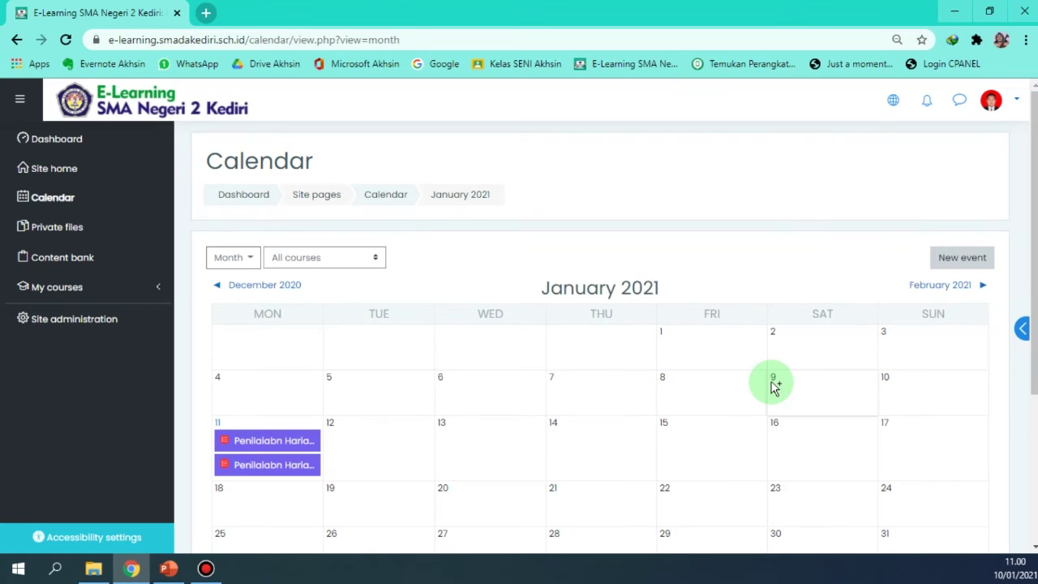
pyautogui.scroll(-3, 929, 496)
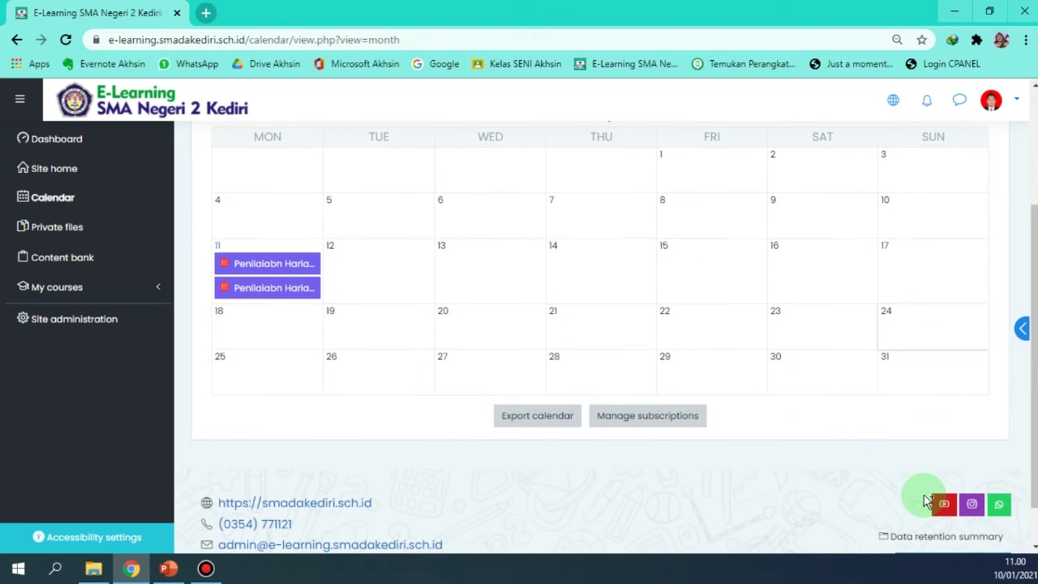
pyautogui.scroll(3, 888, 491)
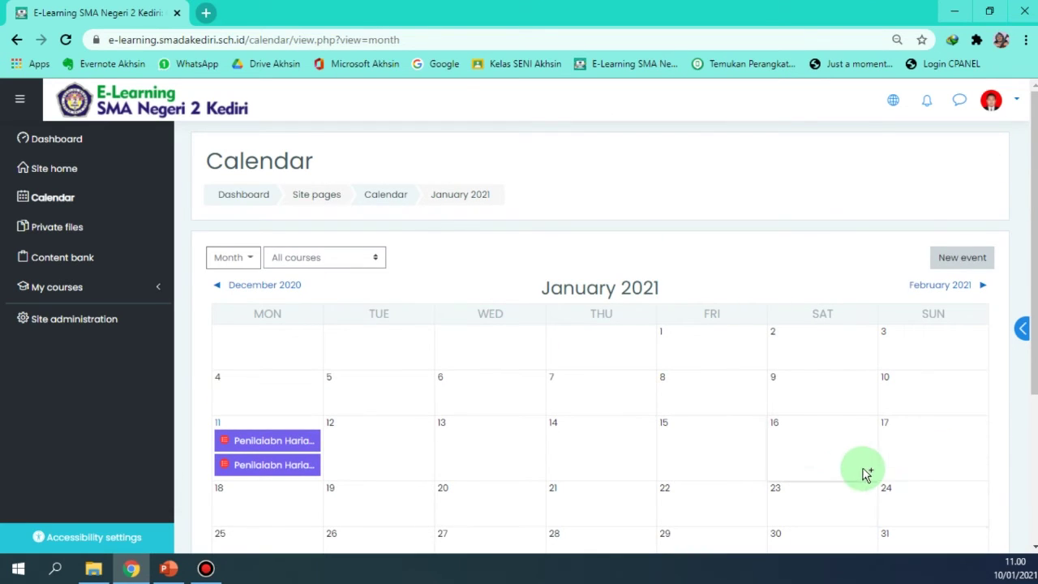
# Inspect the new event form for 23 January 2021 in the calendar and close it without saving
pyautogui.scroll(-2, 805, 448)
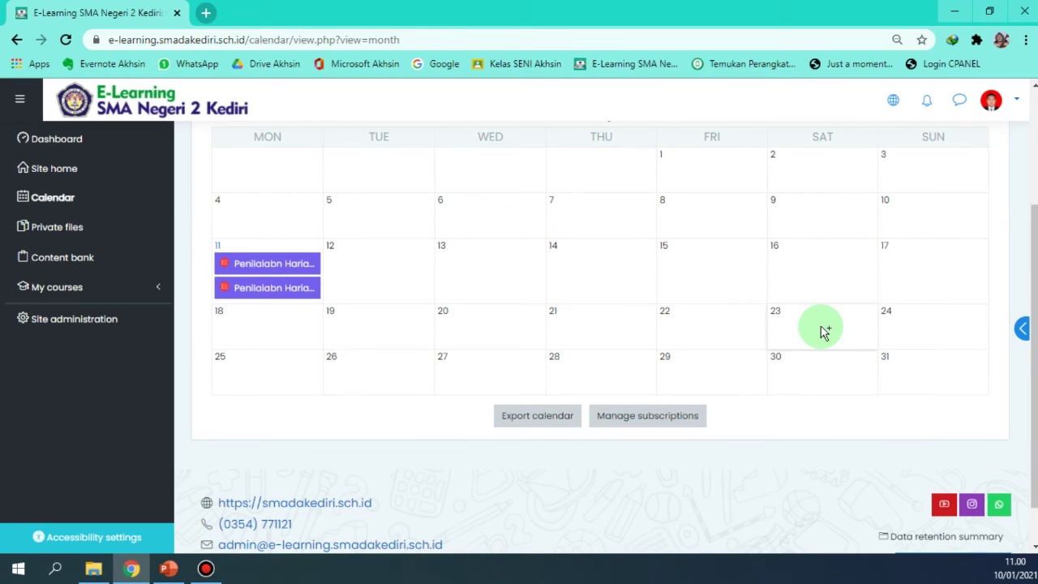
pyautogui.click(821, 326)
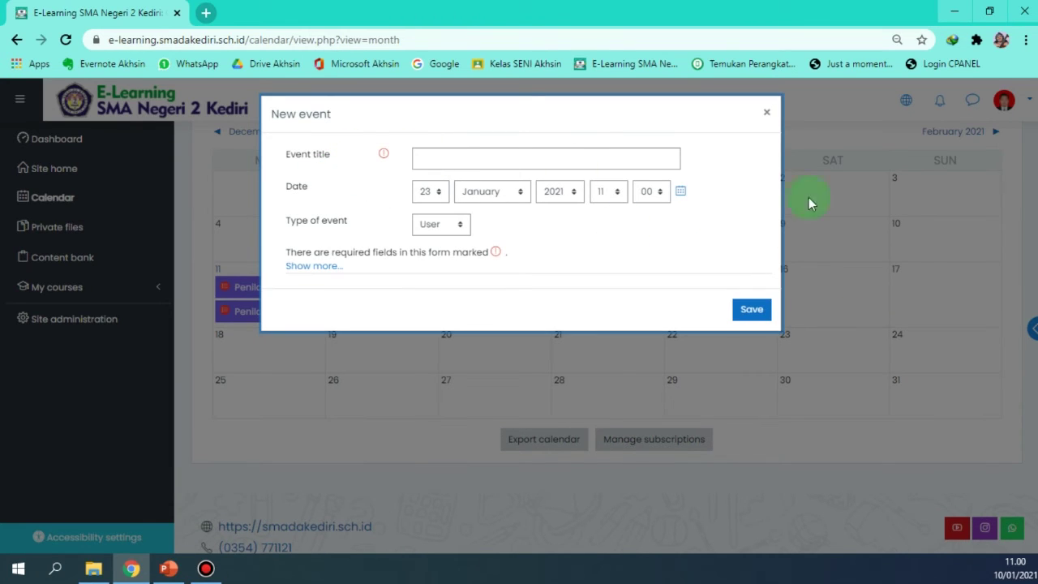
pyautogui.click(767, 113)
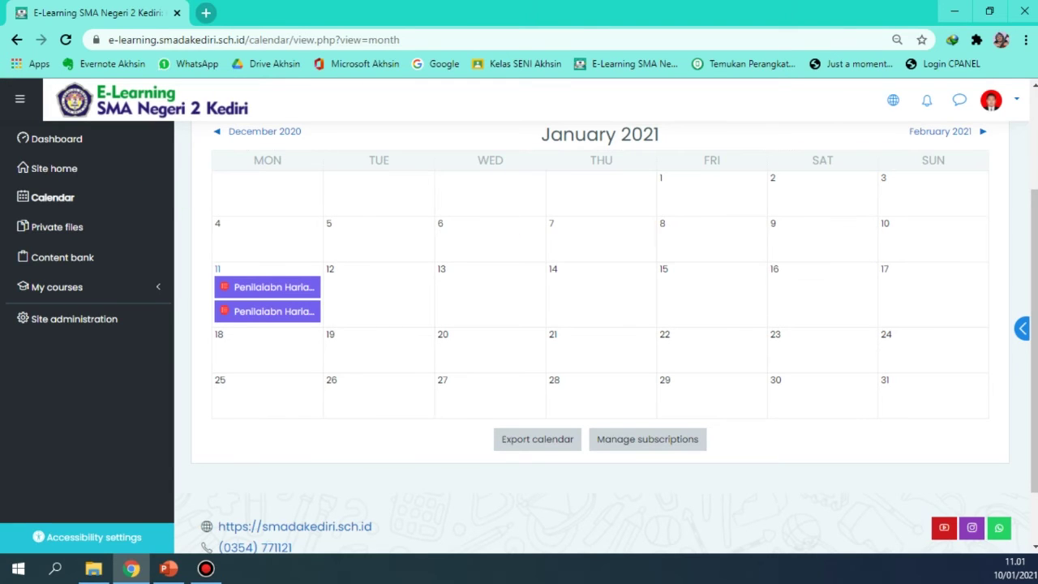
# Look over the Private files page with its upload area, and the Content bank page
pyautogui.click(64, 231)
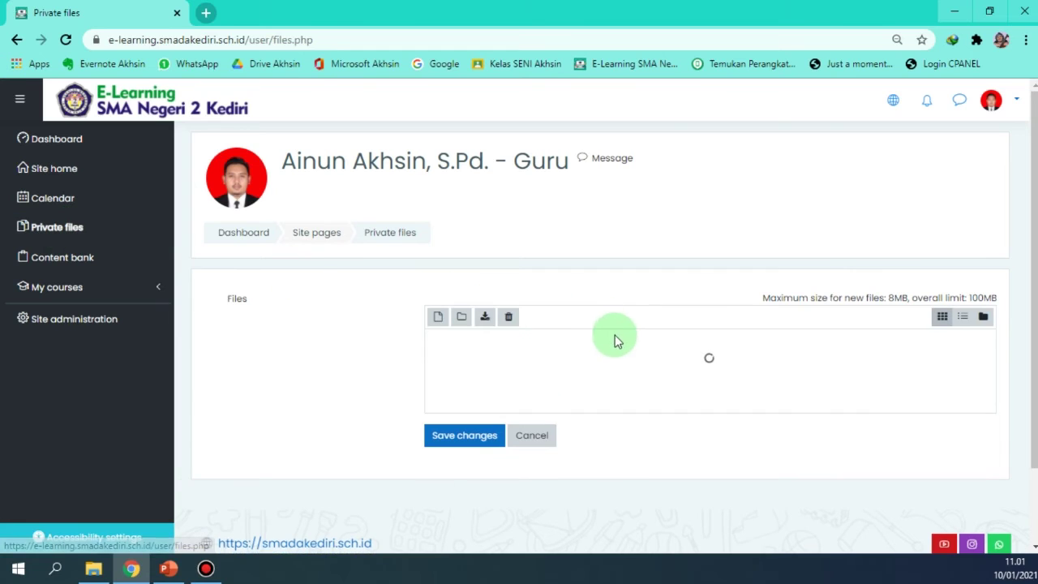
pyautogui.scroll(-2, 657, 331)
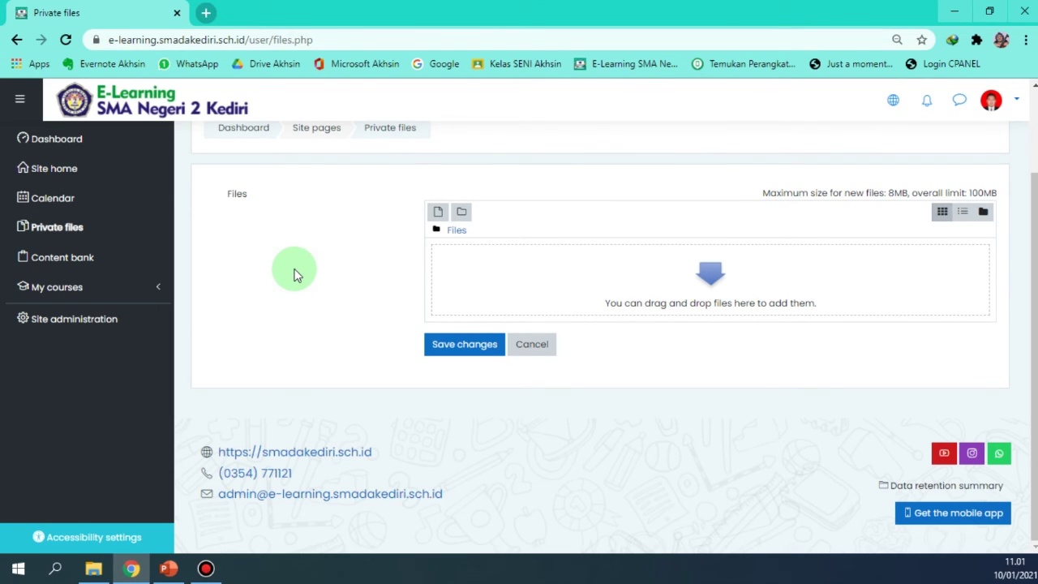
pyautogui.click(75, 268)
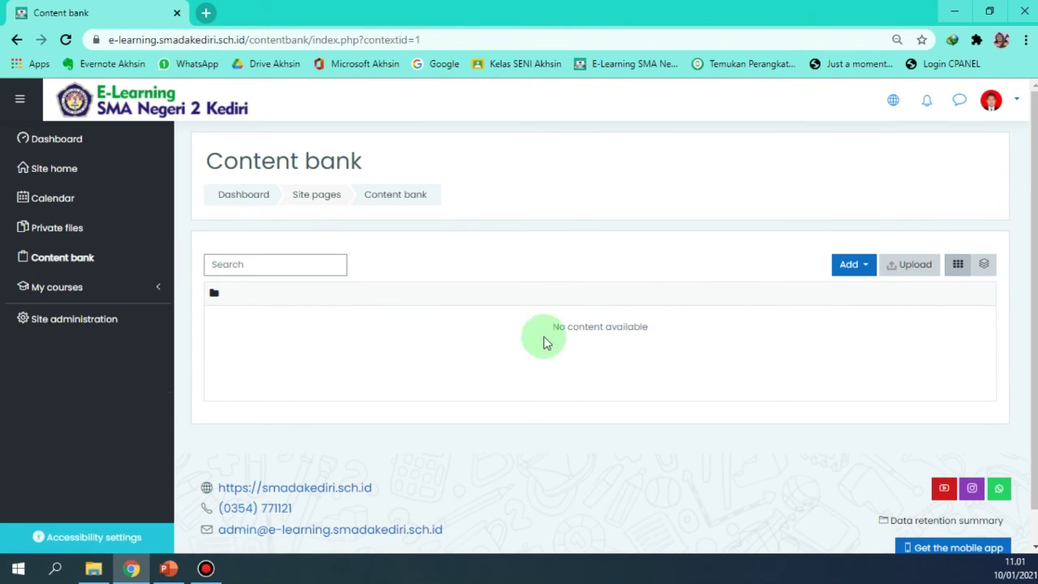
pyautogui.scroll(-1, 673, 344)
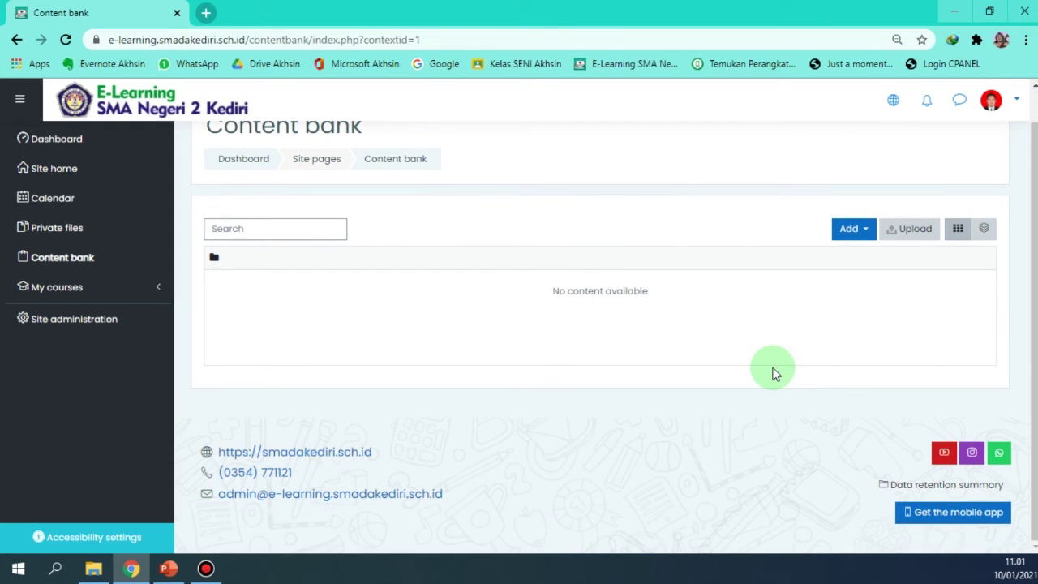
# Open the Site administration page and collapse the navigation sidebar so it shows only icons
pyautogui.click(86, 292)
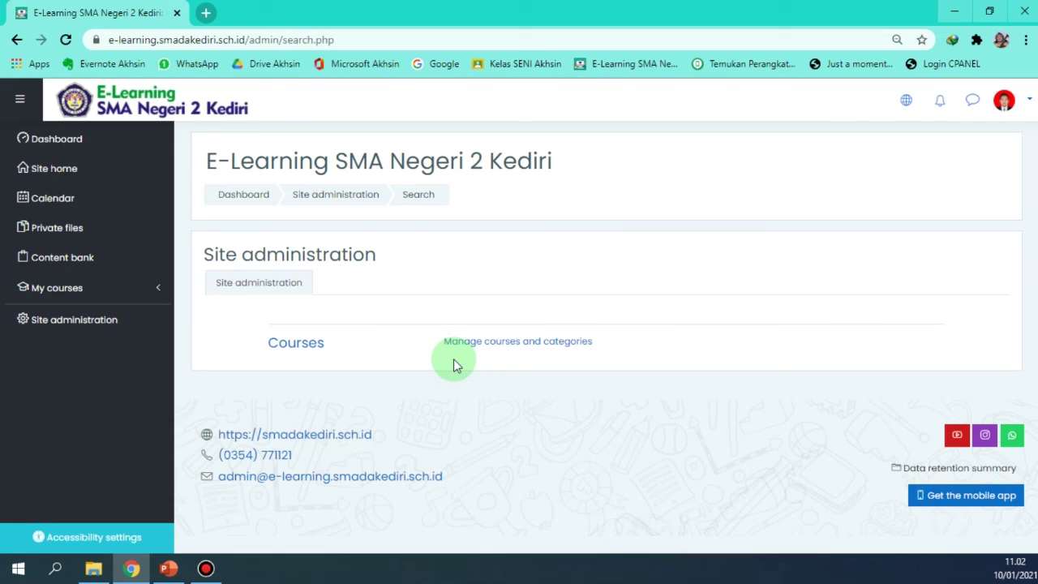
pyautogui.click(20, 101)
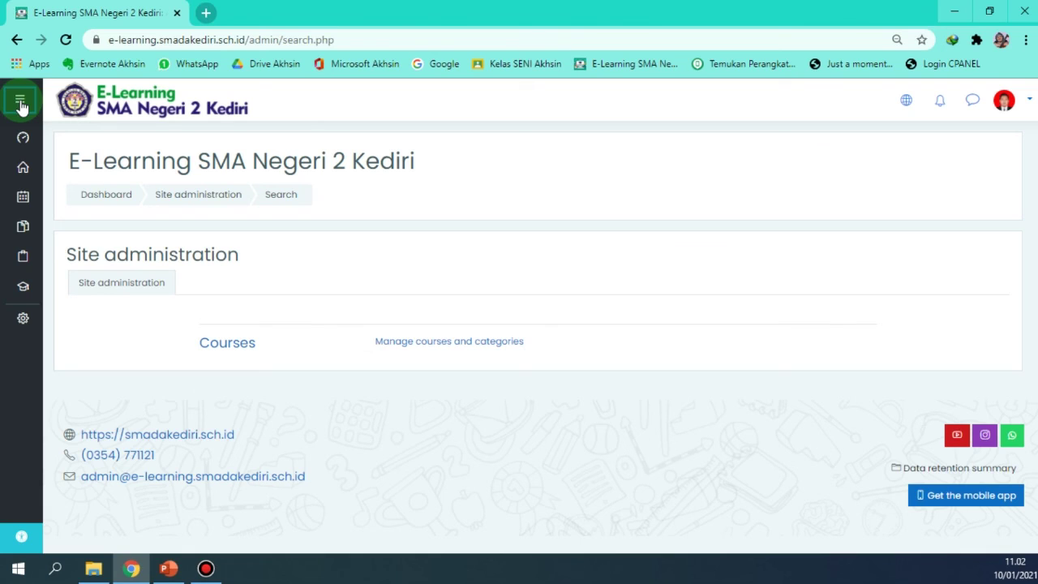
pyautogui.click(21, 103)
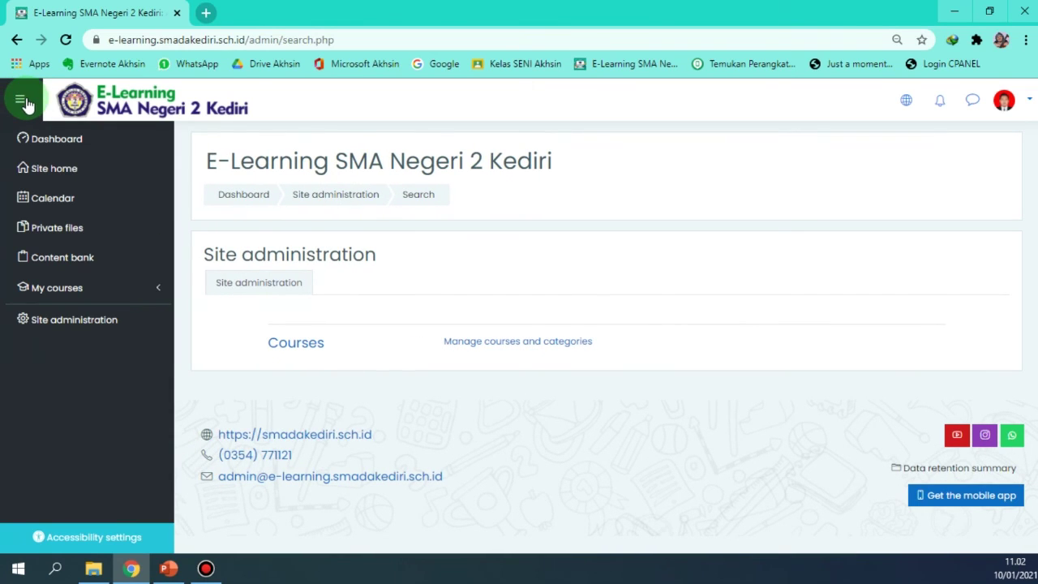
pyautogui.click(23, 102)
pyautogui.click(23, 101)
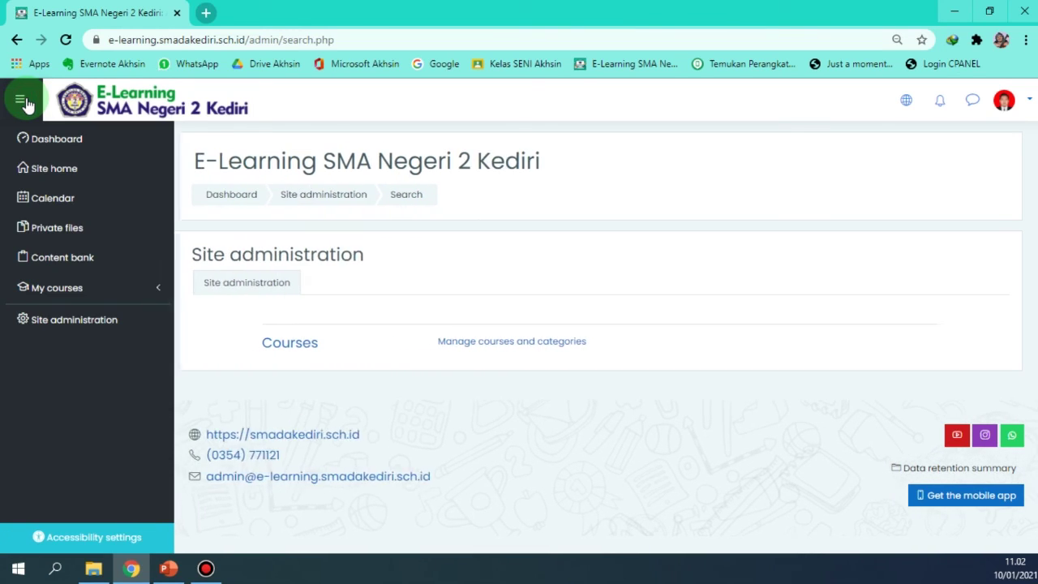
pyautogui.click(23, 100)
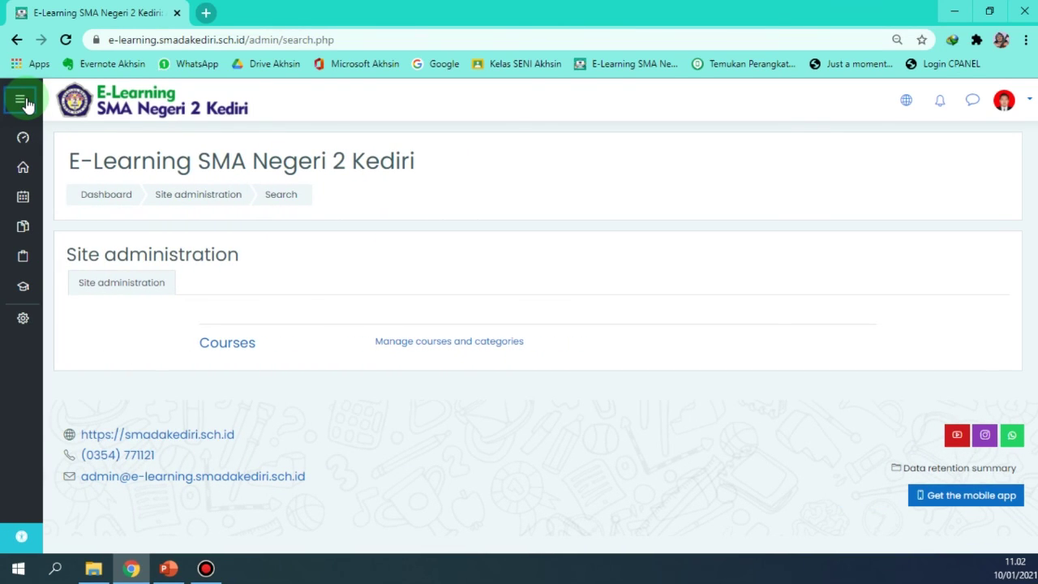